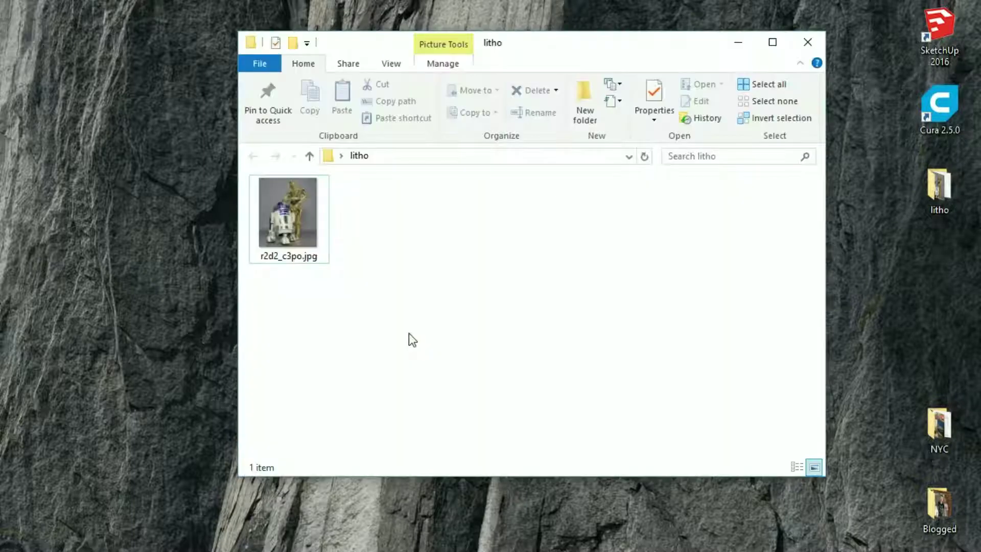
Step: Load the r2d2_c3po.jpg photo as the lithophane's source image on 3dp.rocks
{"action": "double_click", "coordinate": [281, 229]}
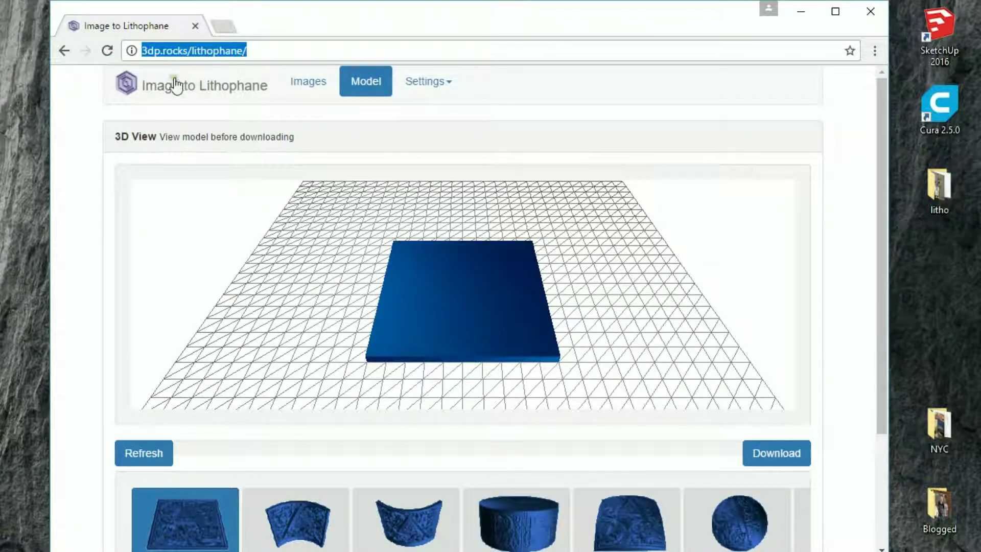
{"action": "left_click", "coordinate": [306, 82]}
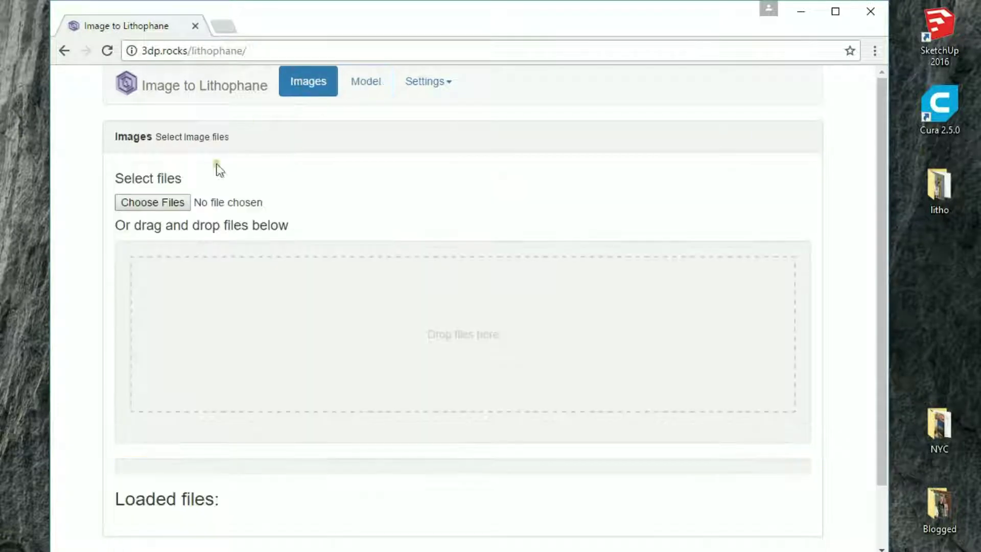
{"action": "left_click", "coordinate": [164, 206]}
{"action": "double_click", "coordinate": [107, 113]}
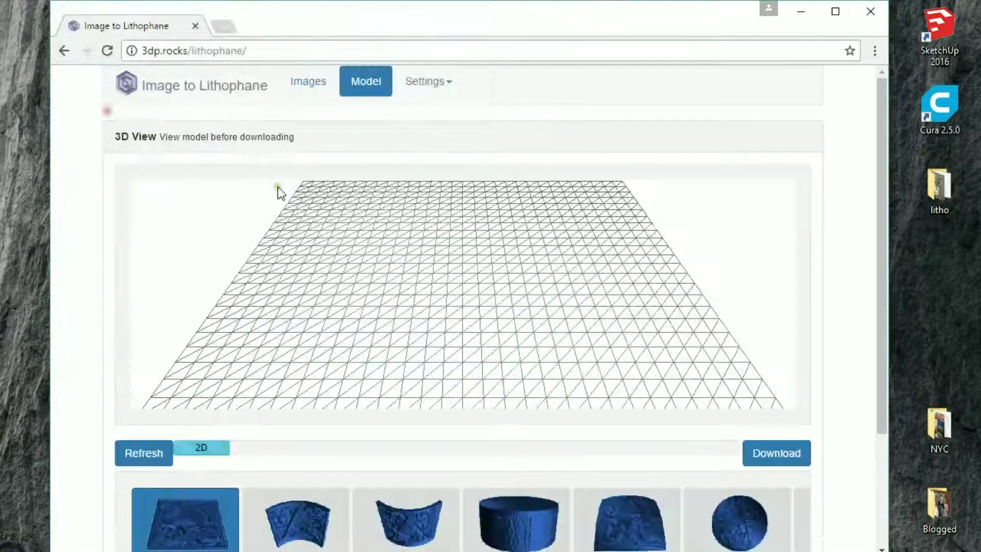
Step: Set the Image Settings Positive/Negative slider to Positive Image
{"action": "left_click", "coordinate": [448, 82]}
{"action": "left_click", "coordinate": [448, 132]}
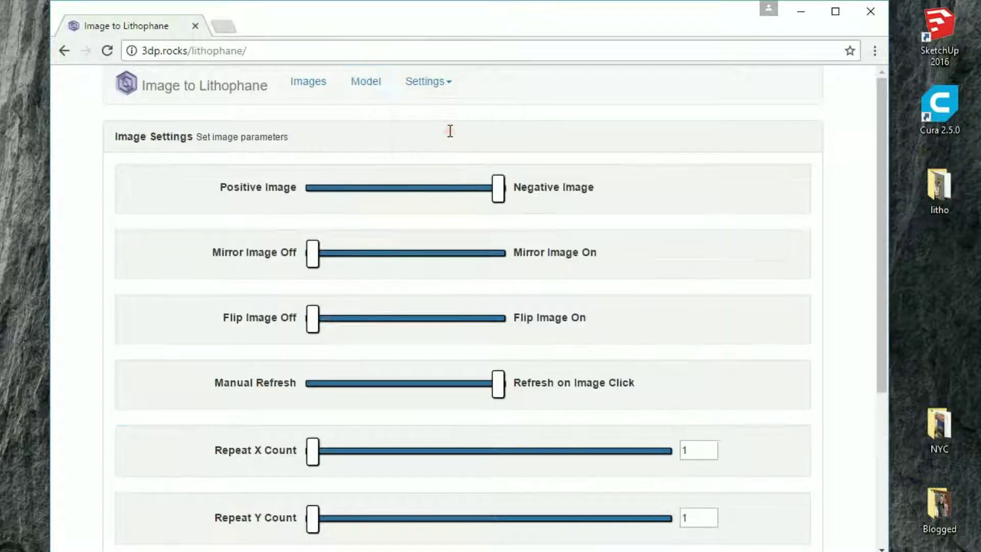
{"action": "left_click", "coordinate": [311, 190]}
{"action": "scroll", "coordinate": [604, 219], "scroll_direction": "down", "scroll_amount": 3}
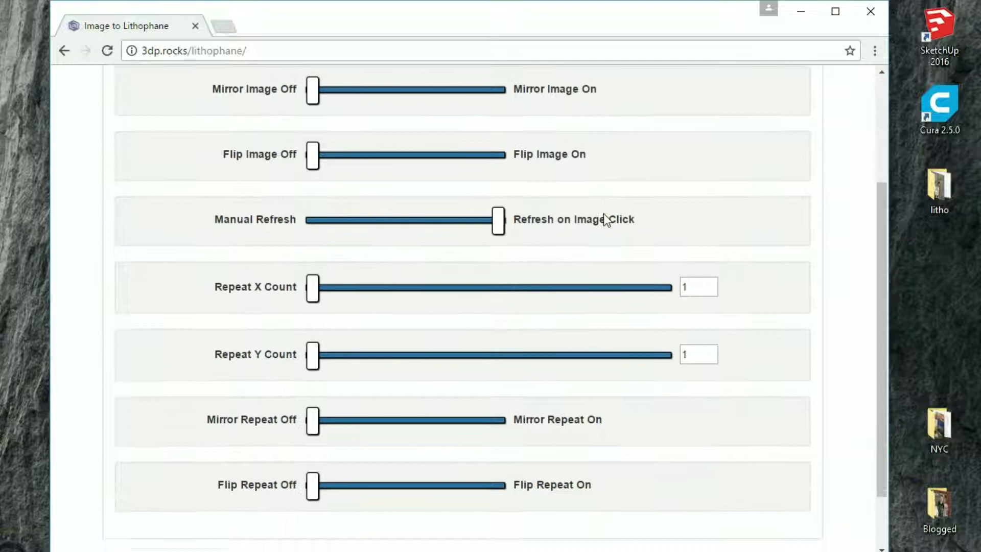
{"action": "scroll", "coordinate": [604, 219], "scroll_direction": "down", "scroll_amount": 1}
{"action": "scroll", "coordinate": [606, 396], "scroll_direction": "up", "scroll_amount": 5}
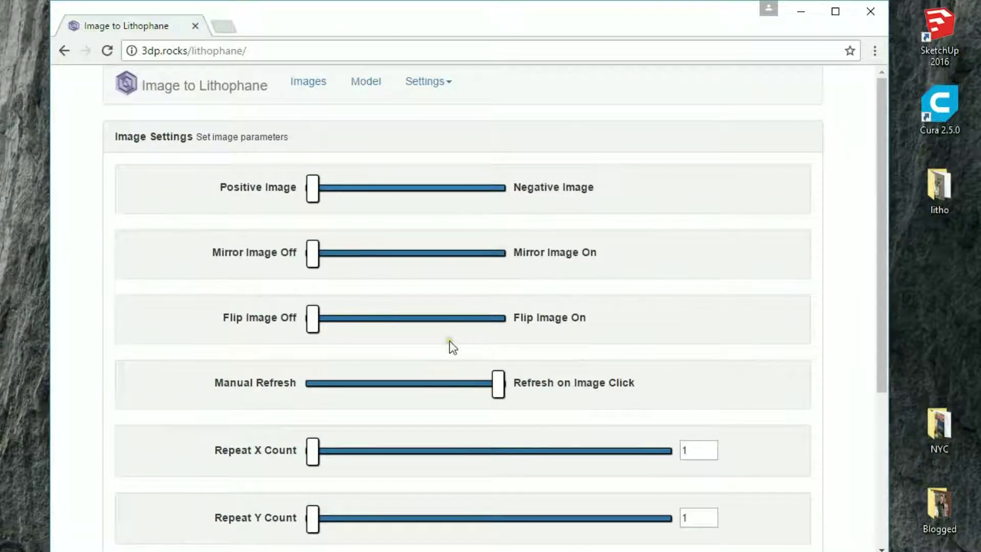
{"action": "left_click", "coordinate": [452, 84]}
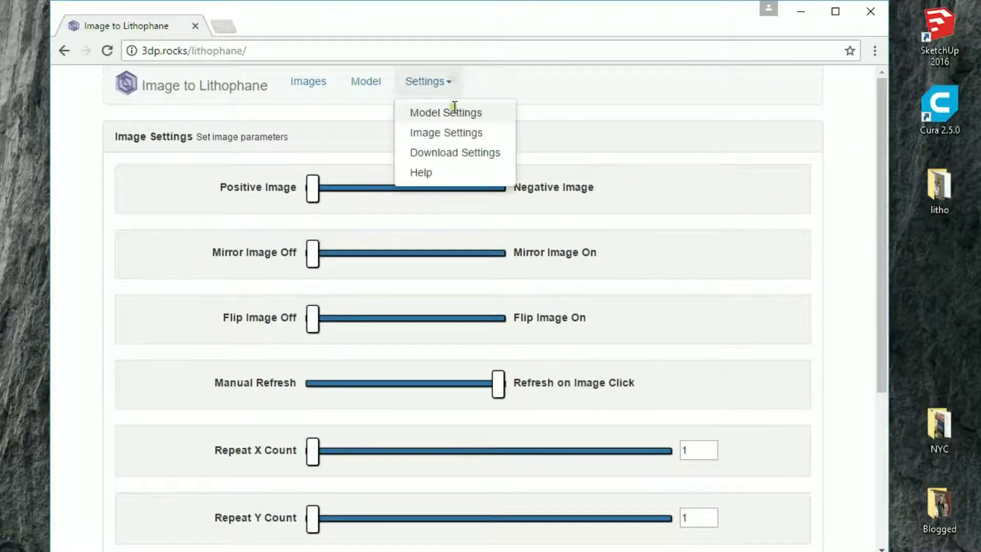
Step: In Model Settings, set Maximum Size 80 mm, Vectors Per Pixel 5, Curve 180, keeping Thickness 3 mm
{"action": "left_click", "coordinate": [456, 114]}
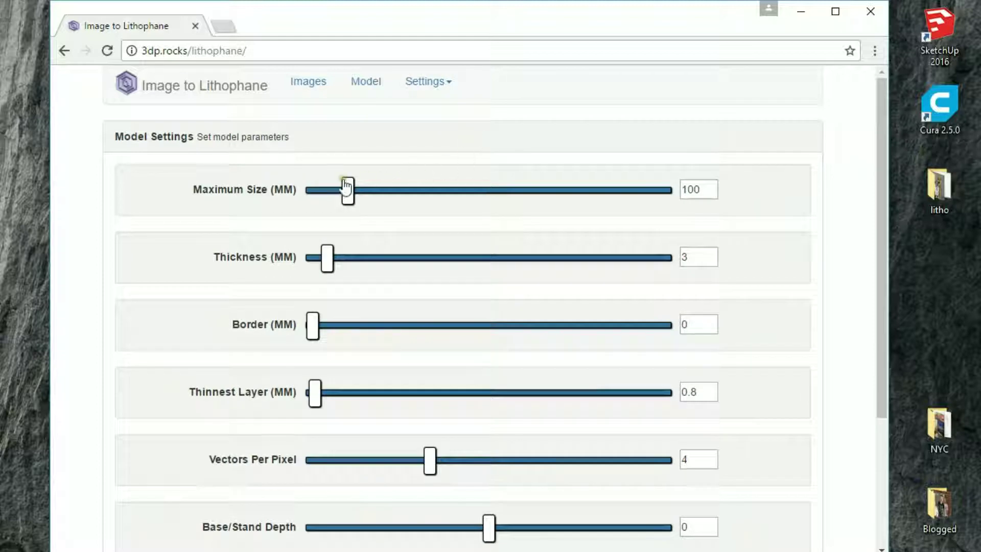
{"action": "left_click_drag", "start_coordinate": [710, 189], "coordinate": [649, 196]}
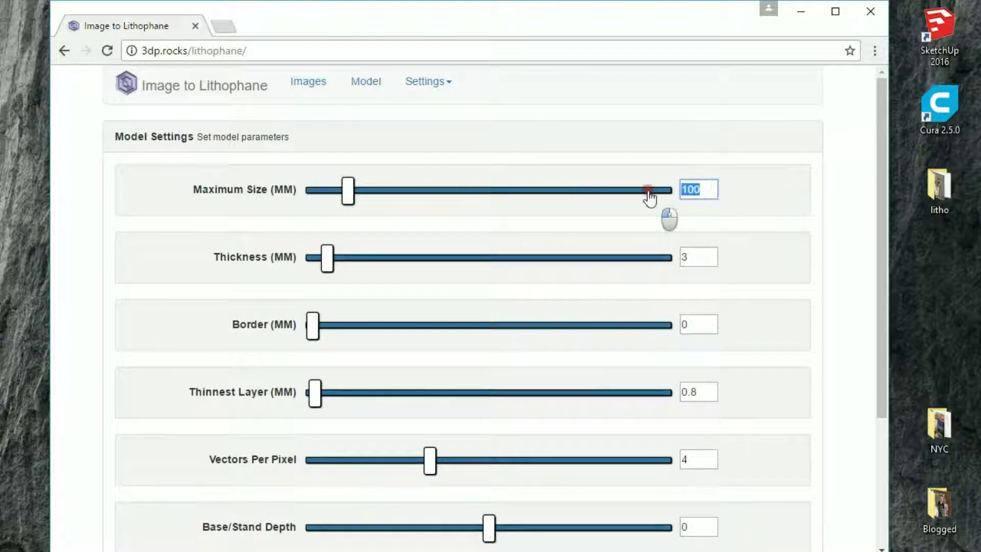
{"action": "type", "text": "80"}
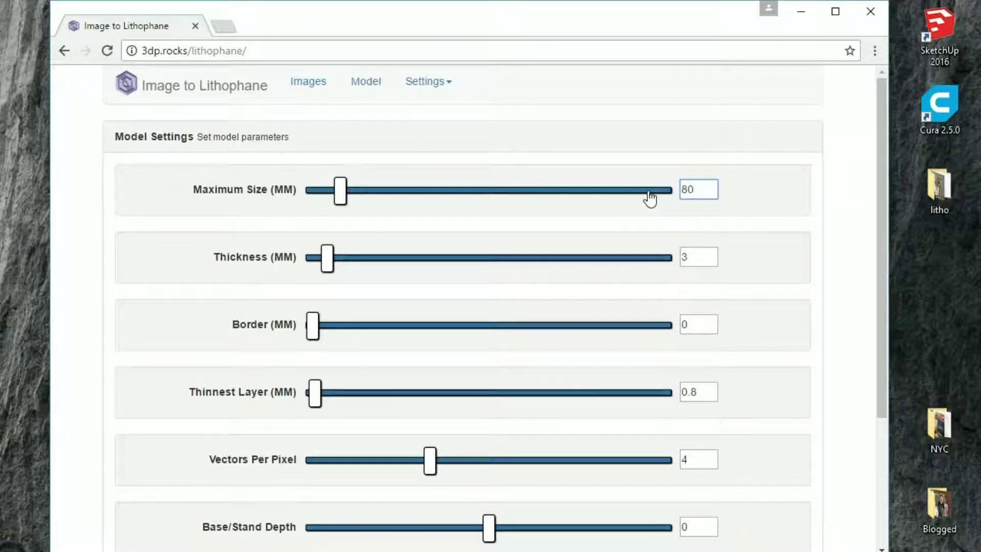
{"action": "left_click_drag", "start_coordinate": [692, 257], "coordinate": [670, 263]}
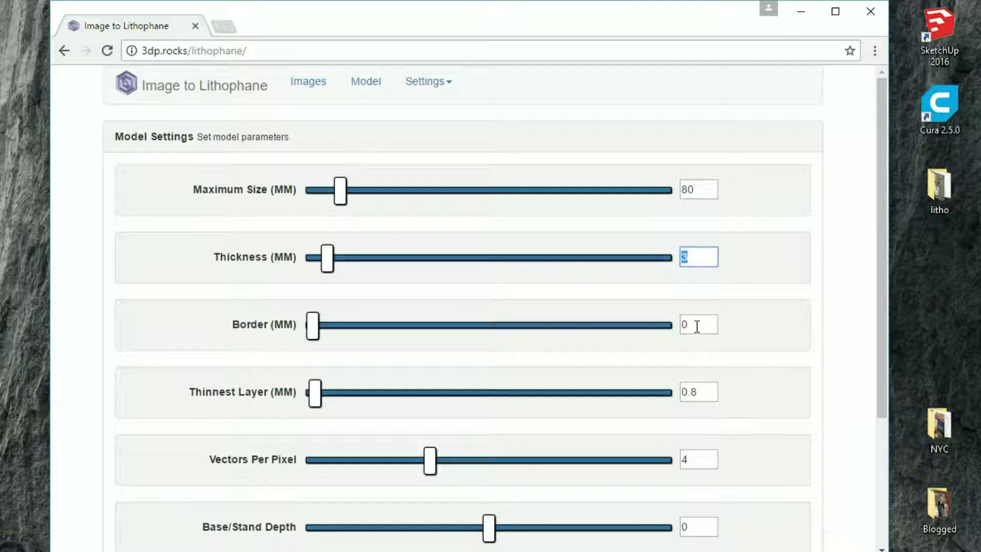
{"action": "scroll", "coordinate": [700, 327], "scroll_direction": "down", "scroll_amount": 3}
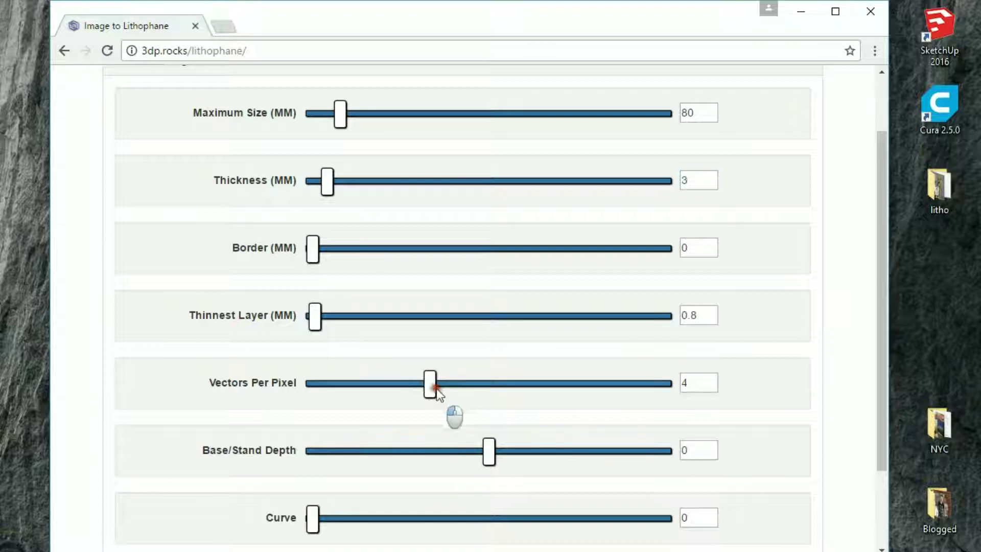
{"action": "left_click", "coordinate": [453, 384]}
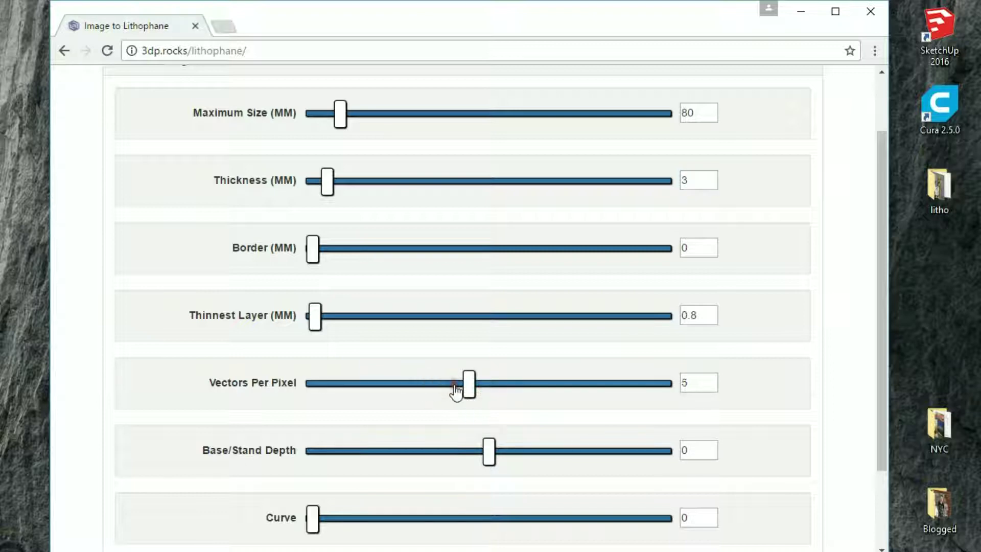
{"action": "scroll", "coordinate": [667, 379], "scroll_direction": "down", "scroll_amount": 2}
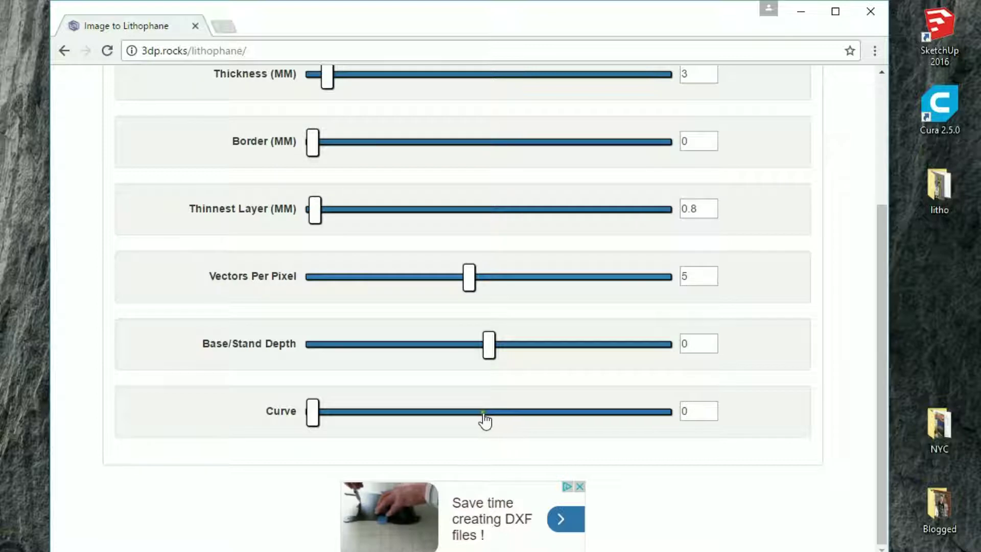
{"action": "double_click", "coordinate": [689, 411]}
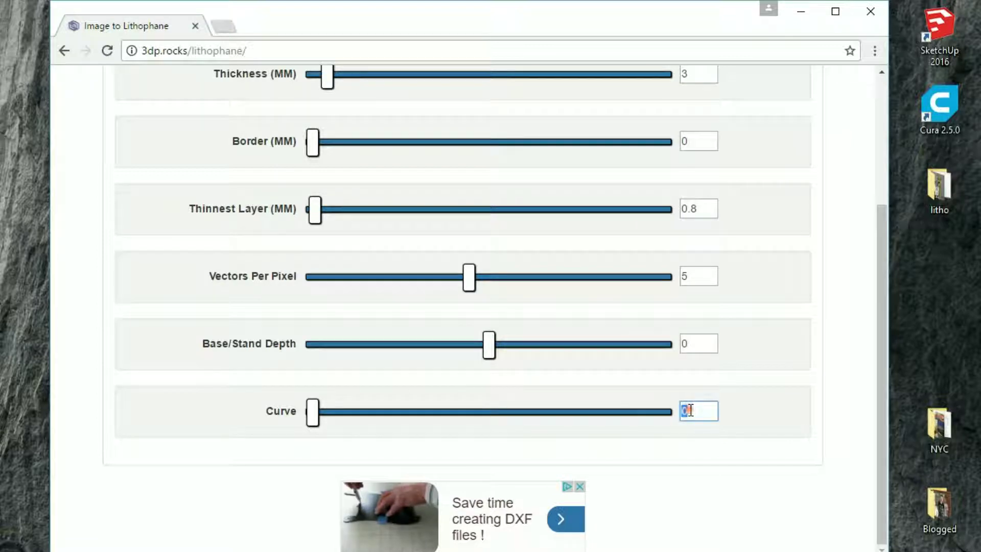
{"action": "type", "text": "180"}
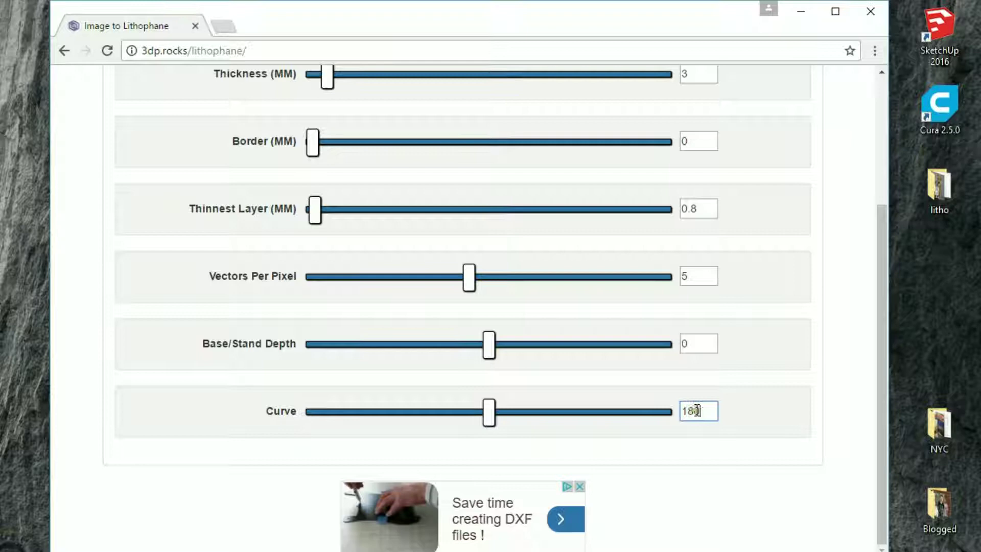
Step: Rebuild the lithophane with the Outer Curve shape, inspect the preview, and download the model
{"action": "scroll", "coordinate": [801, 375], "scroll_direction": "up", "scroll_amount": 3}
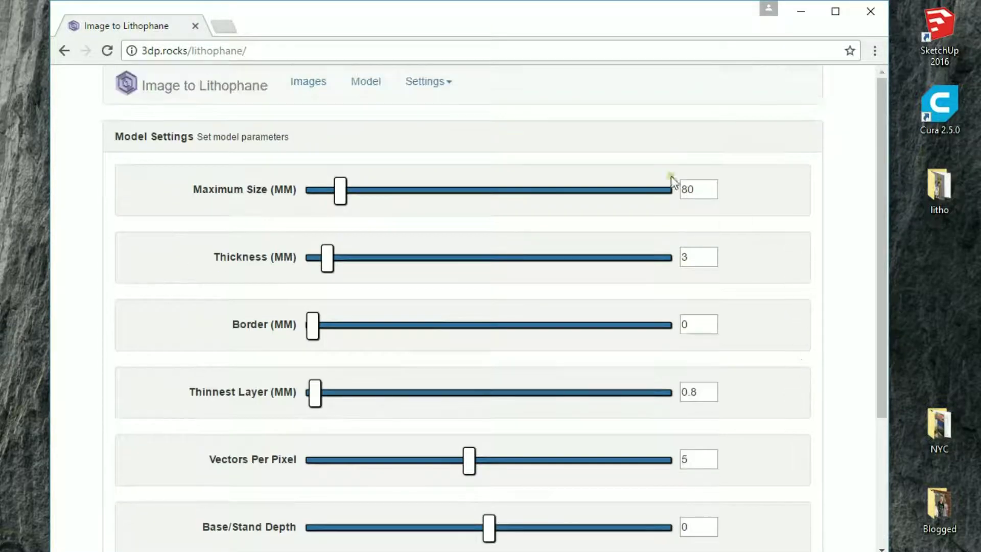
{"action": "left_click", "coordinate": [366, 83]}
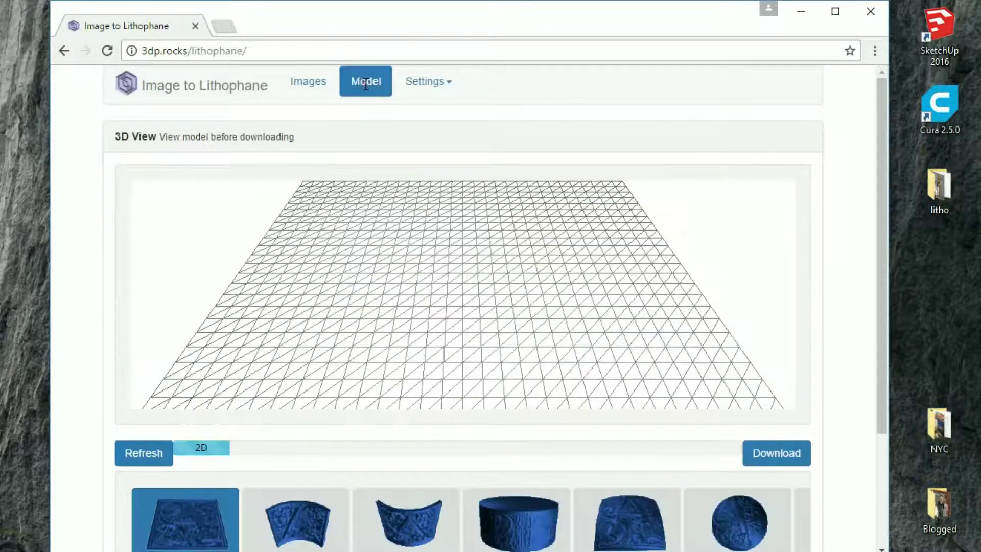
{"action": "scroll", "coordinate": [440, 107], "scroll_direction": "down", "scroll_amount": 2}
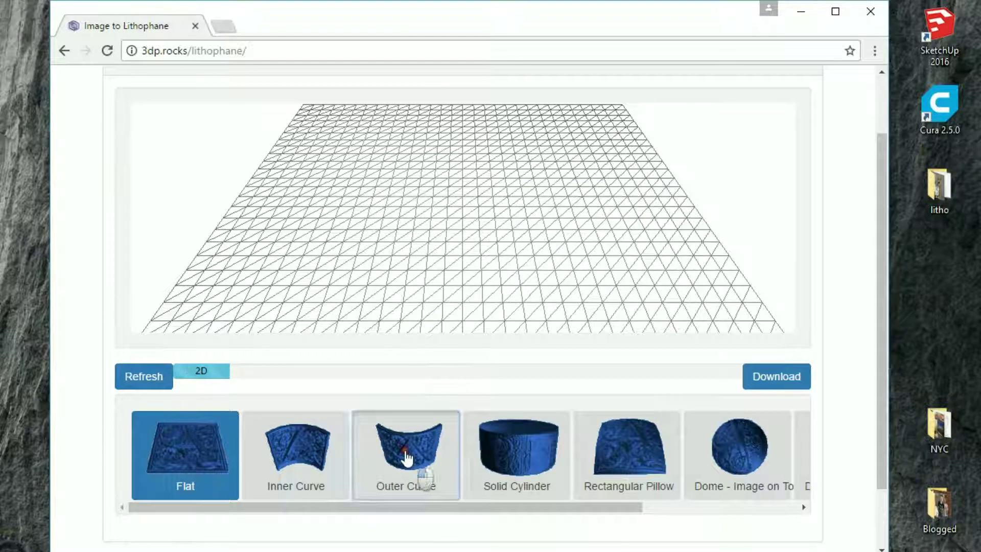
{"action": "left_click", "coordinate": [407, 456]}
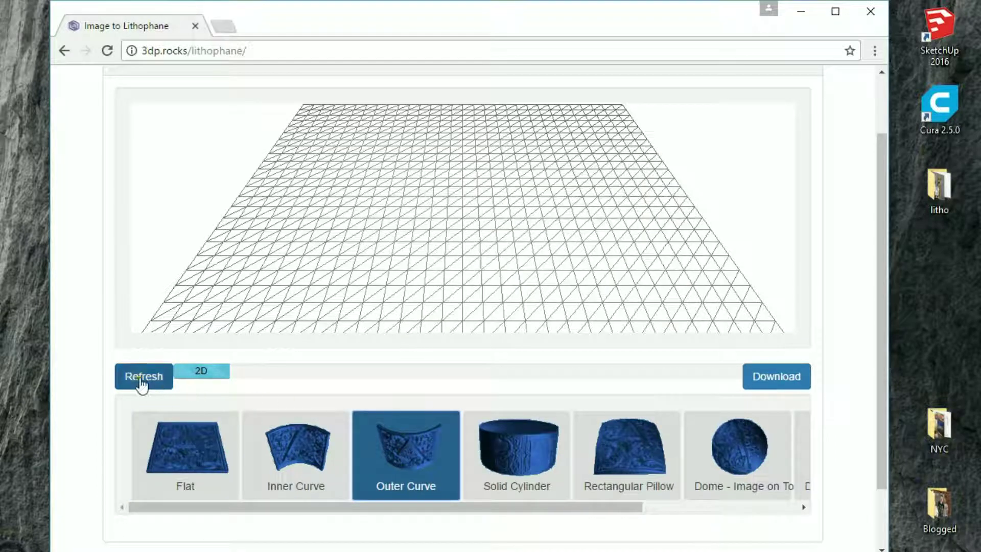
{"action": "left_click", "coordinate": [142, 382]}
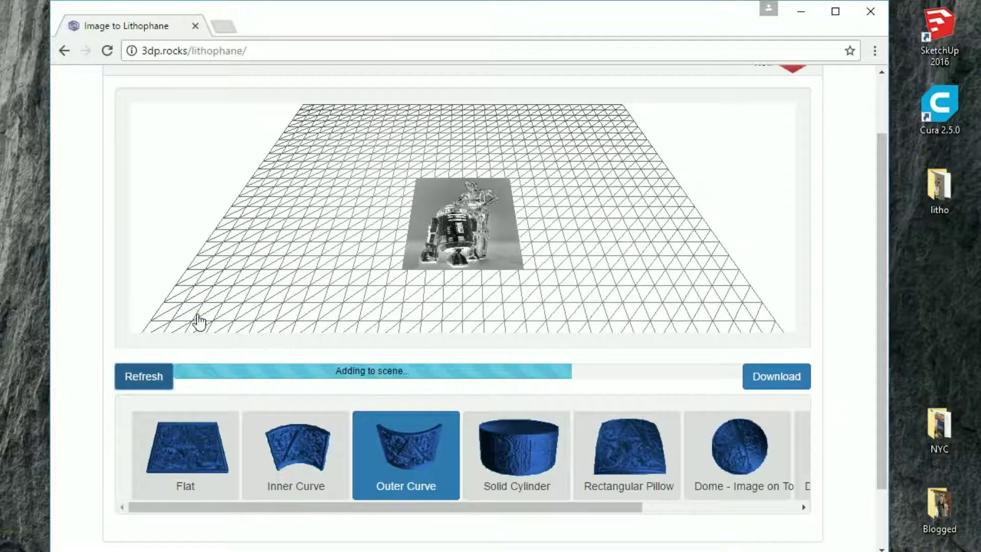
{"action": "mouse_move", "coordinate": [543, 276]}
{"action": "left_mouse_down"}
{"action": "mouse_move", "coordinate": [508, 259]}
{"action": "mouse_move", "coordinate": [452, 265]}
{"action": "mouse_move", "coordinate": [489, 224]}
{"action": "mouse_move", "coordinate": [499, 240]}
{"action": "mouse_move", "coordinate": [487, 283]}
{"action": "mouse_move", "coordinate": [514, 280]}
{"action": "mouse_move", "coordinate": [589, 217]}
{"action": "mouse_move", "coordinate": [688, 237]}
{"action": "mouse_move", "coordinate": [526, 252]}
{"action": "mouse_move", "coordinate": [532, 284]}
{"action": "mouse_move", "coordinate": [548, 268]}
{"action": "left_mouse_up"}
{"action": "left_click", "coordinate": [784, 384]}
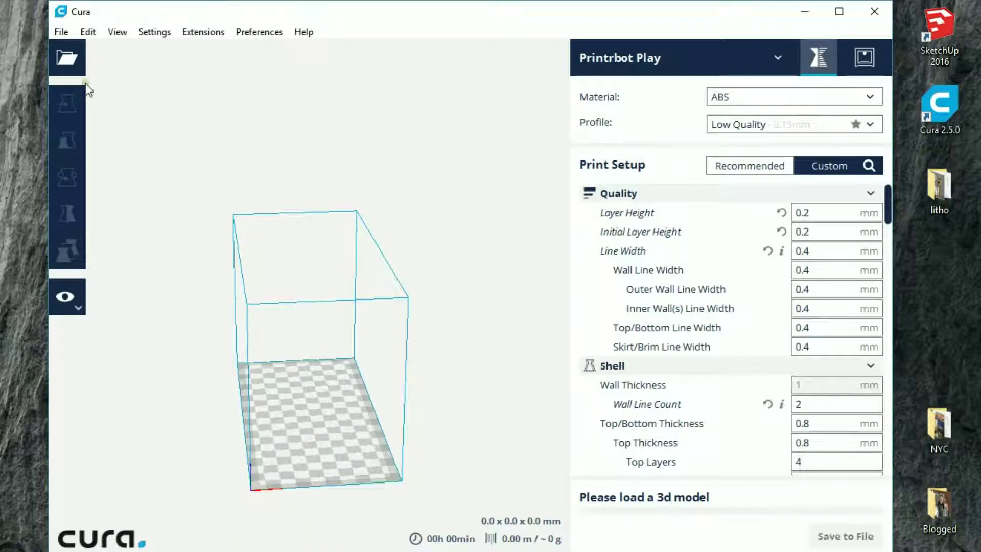
Step: Open the r2d2_c3po STL from the litho folder onto Cura's build plate and view it
{"action": "left_click", "coordinate": [59, 58]}
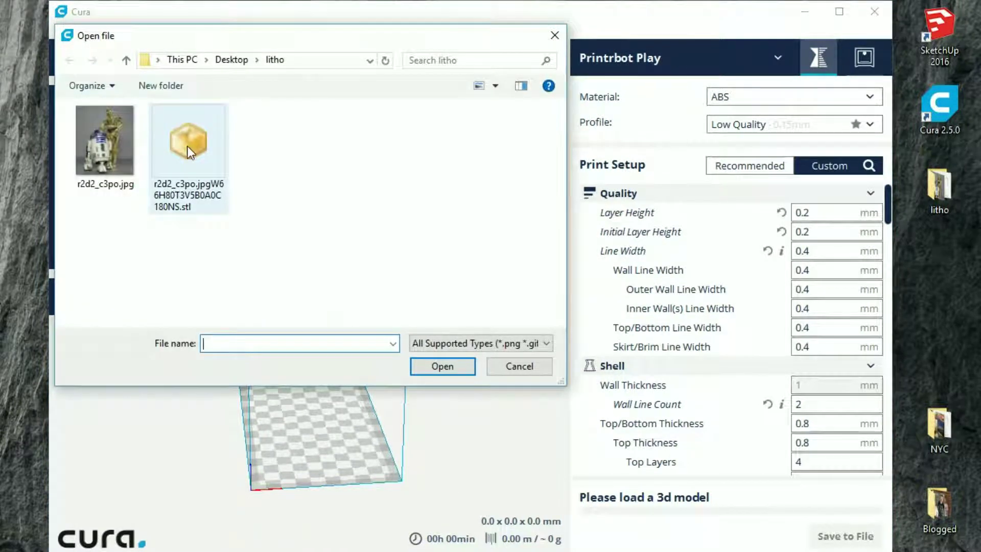
{"action": "left_click_drag", "start_coordinate": [307, 36], "coordinate": [368, 57]}
{"action": "double_click", "coordinate": [270, 176]}
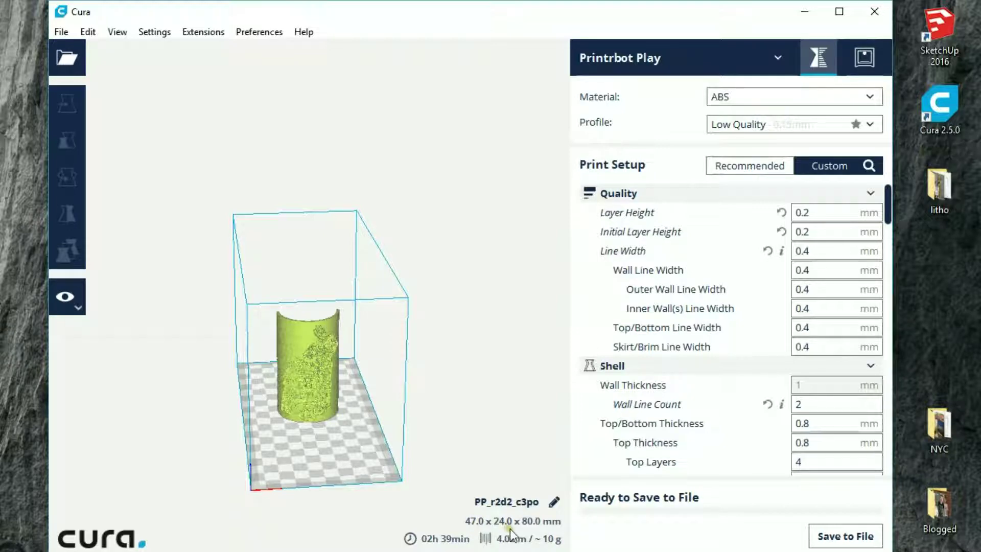
{"action": "mouse_move", "coordinate": [317, 449]}
{"action": "right_mouse_down"}
{"action": "mouse_move", "coordinate": [307, 435]}
{"action": "mouse_move", "coordinate": [462, 443]}
{"action": "mouse_move", "coordinate": [377, 414]}
{"action": "mouse_move", "coordinate": [292, 430]}
{"action": "mouse_move", "coordinate": [405, 434]}
{"action": "right_mouse_up"}
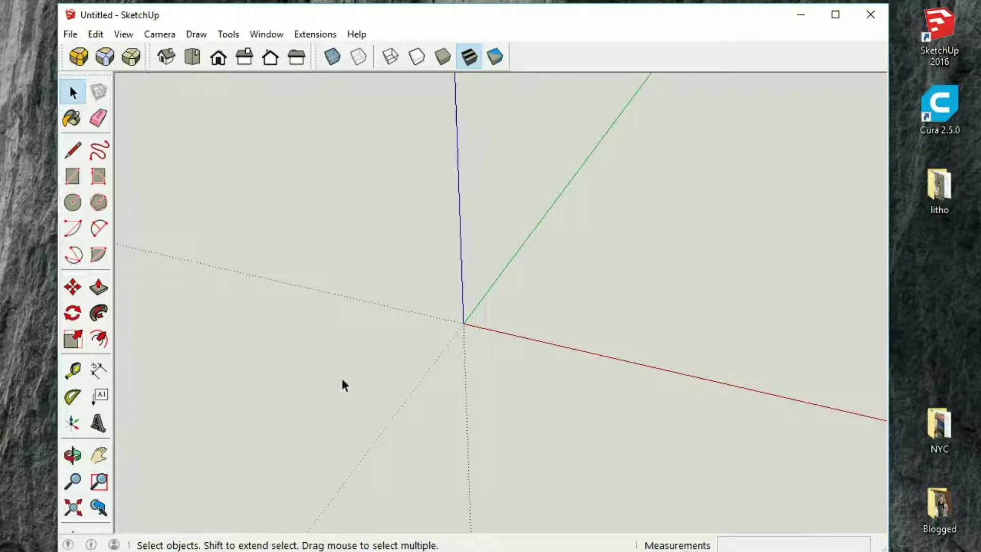
Step: Place Tape Measure guides 47/2 mm on both sides of the green axis
{"action": "key", "text": "t"}
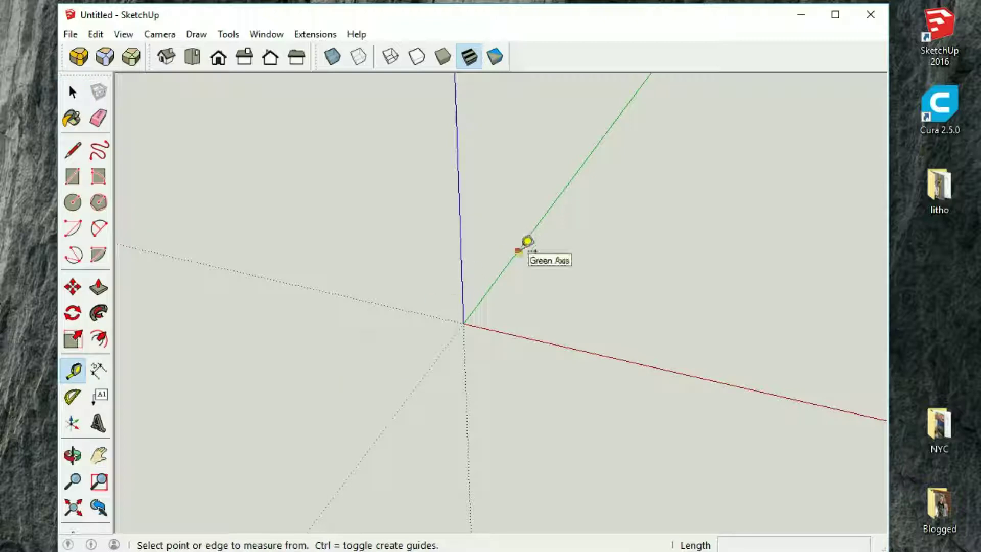
{"action": "left_click", "coordinate": [525, 243]}
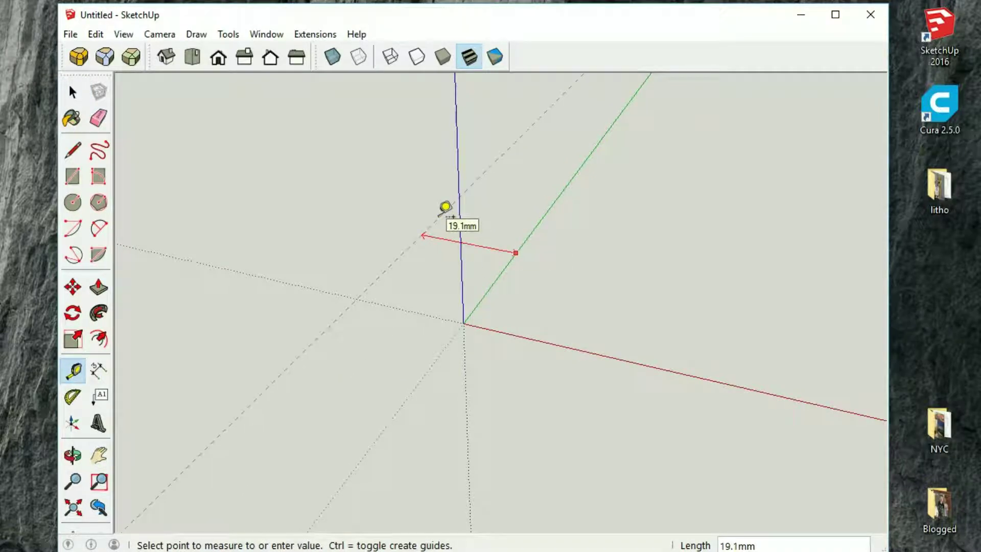
{"action": "type", "text": "47"}
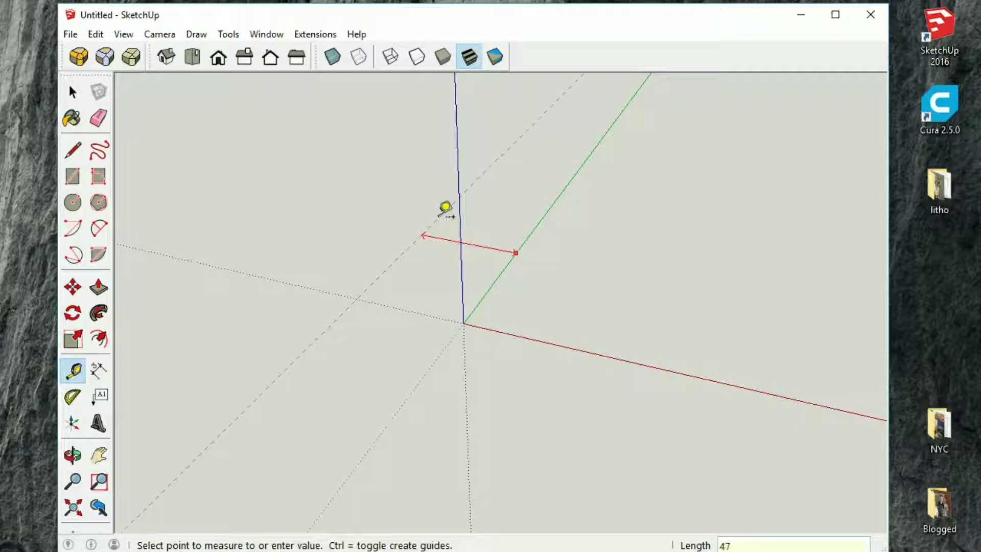
{"action": "type", "text": "/2"}
{"action": "key", "text": "Return"}
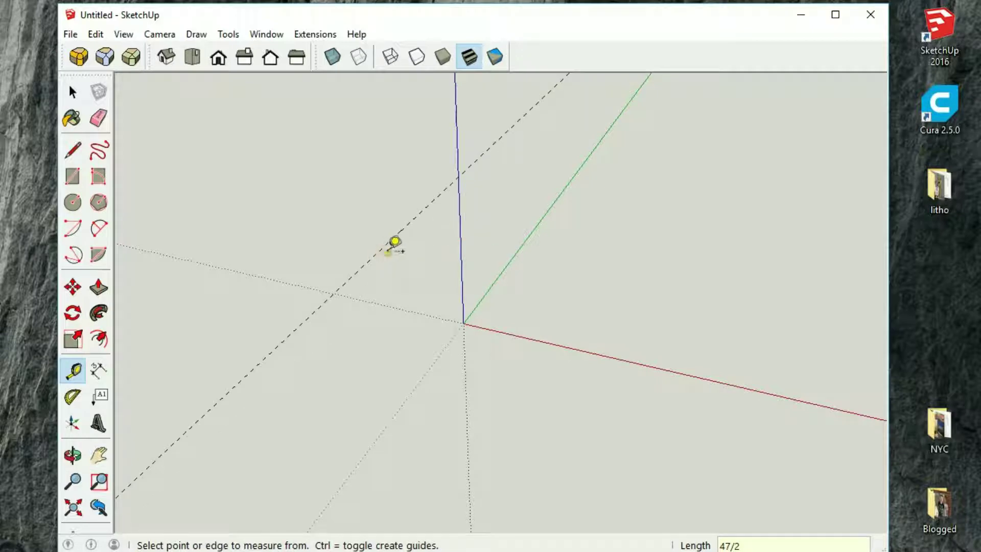
{"action": "left_click", "coordinate": [499, 277]}
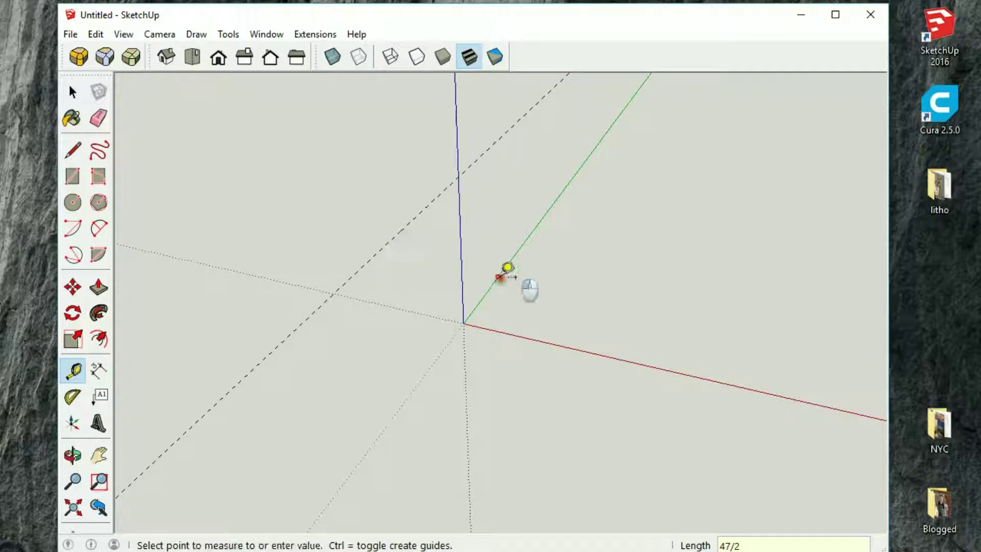
{"action": "type", "text": "47/2"}
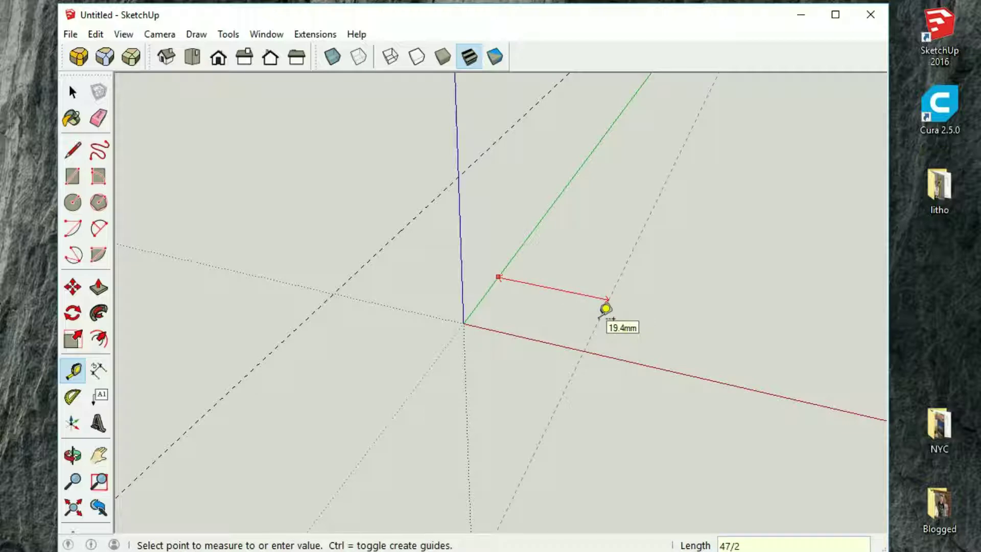
{"action": "left_click", "coordinate": [605, 308]}
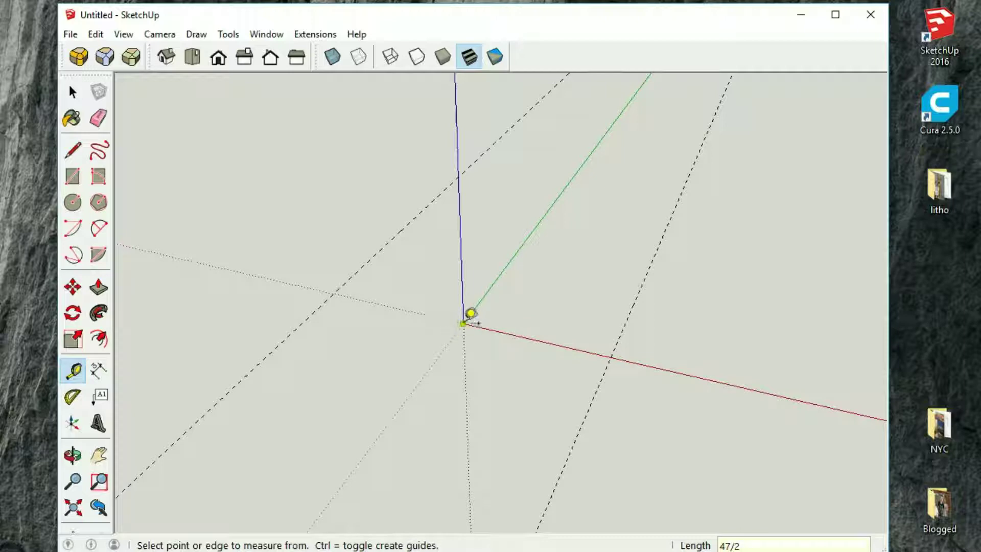
Step: Add a guide 10 mm from the red axis and a matching one on the other side
{"action": "left_click", "coordinate": [533, 339]}
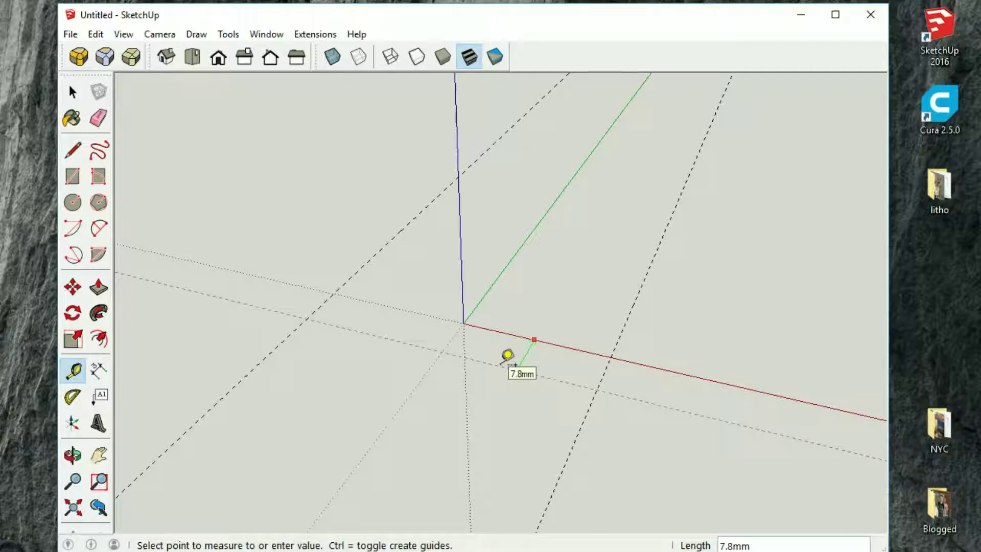
{"action": "type", "text": "10"}
{"action": "key", "text": "Return"}
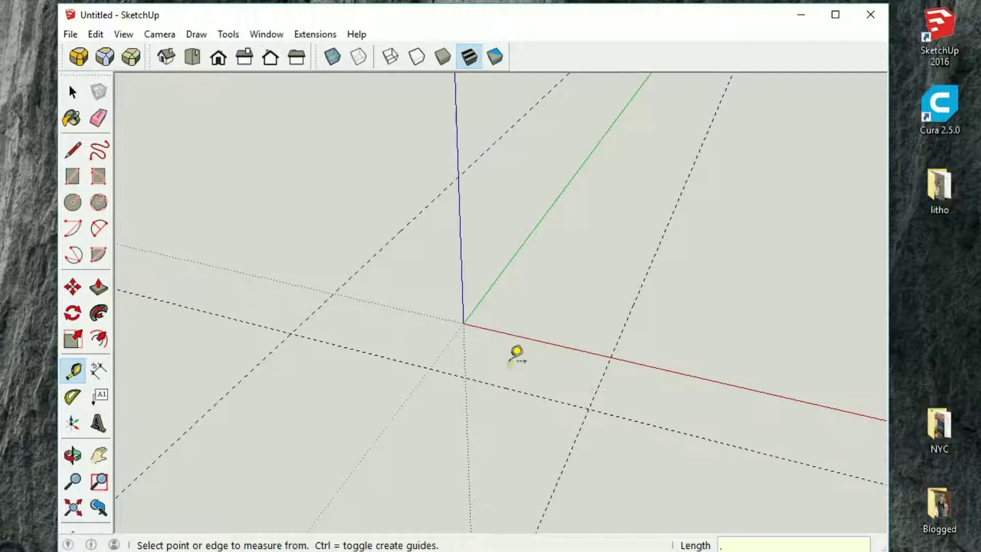
{"action": "left_click", "coordinate": [546, 342]}
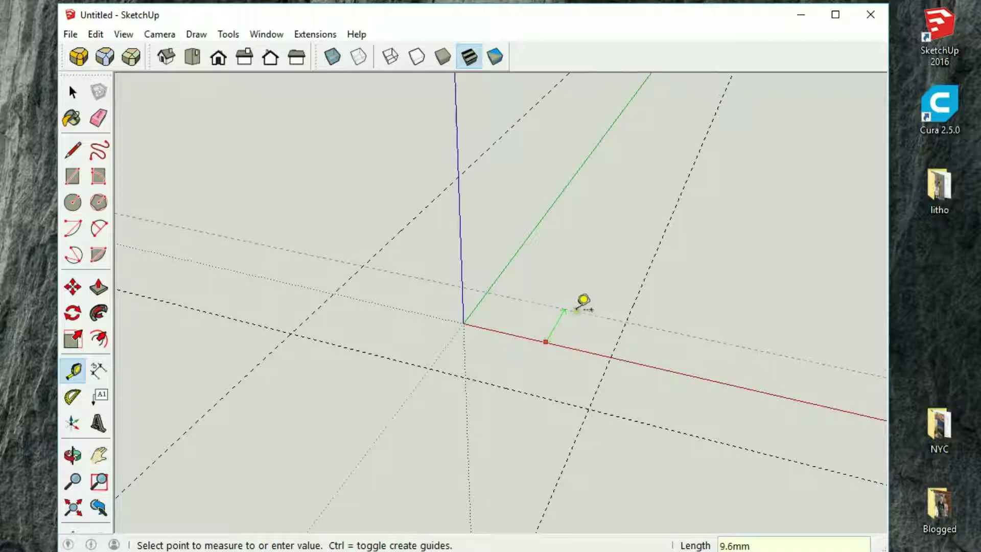
{"action": "left_click", "coordinate": [585, 306]}
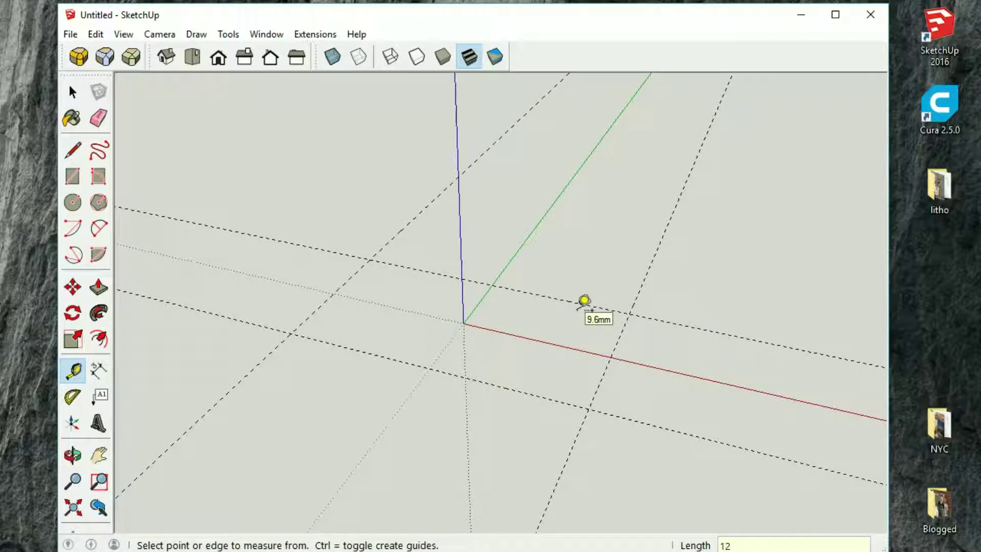
{"action": "left_click", "coordinate": [73, 228]}
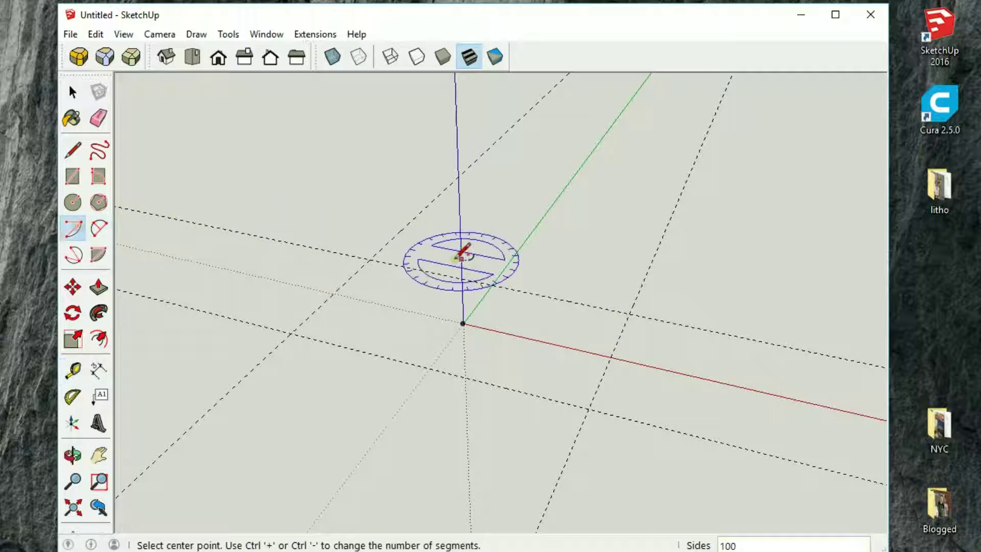
{"action": "left_click", "coordinate": [491, 284]}
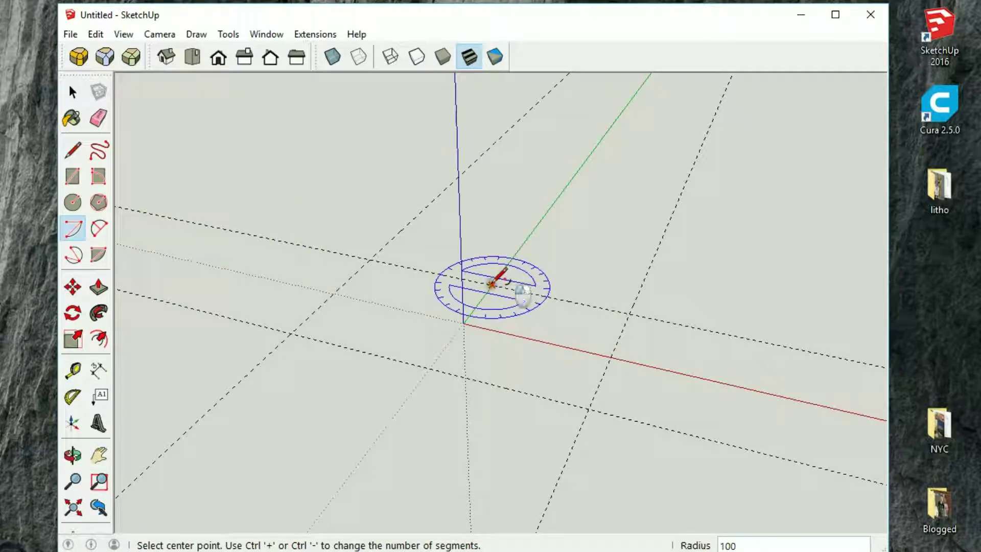
{"action": "left_click", "coordinate": [369, 259]}
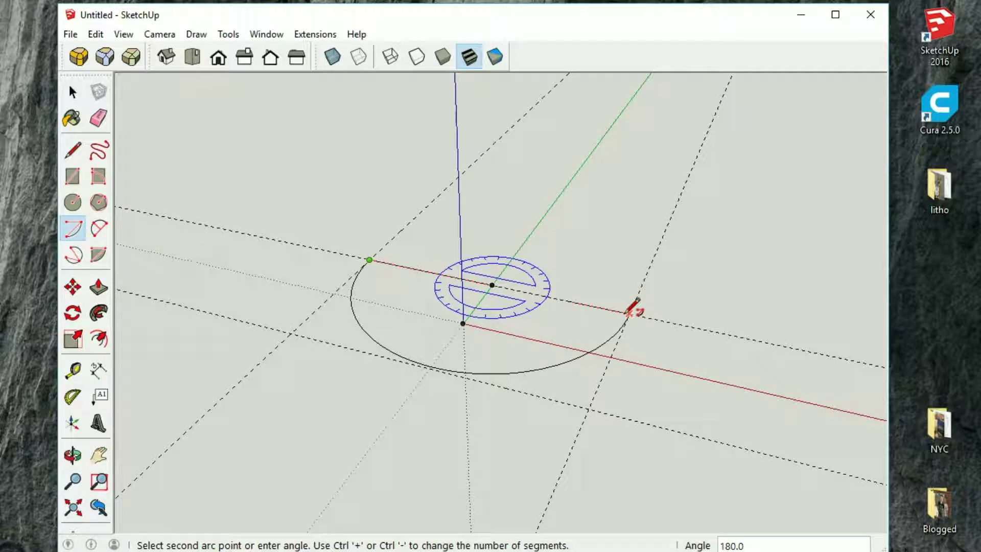
{"action": "key", "text": "Escape"}
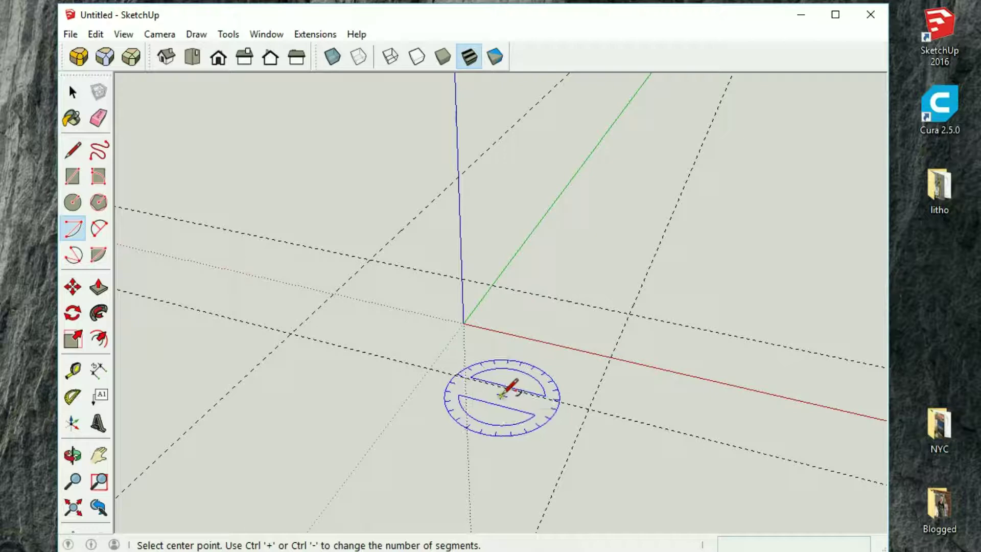
{"action": "key", "text": "space"}
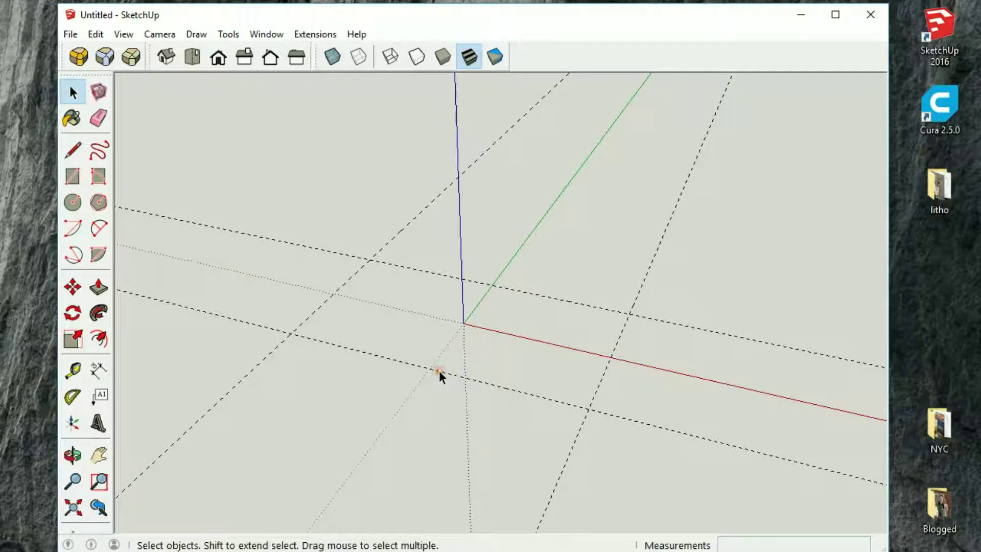
Step: Add a construction guide 1.5 mm from the lower red-axis guide
{"action": "key", "text": "t"}
{"action": "left_click", "coordinate": [440, 371]}
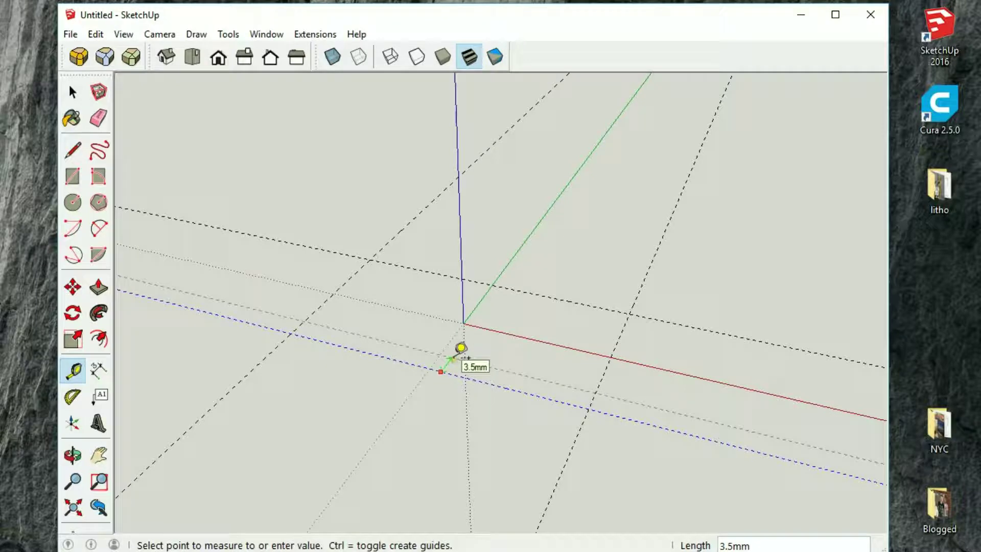
{"action": "type", "text": "1.5"}
{"action": "key", "text": "Return"}
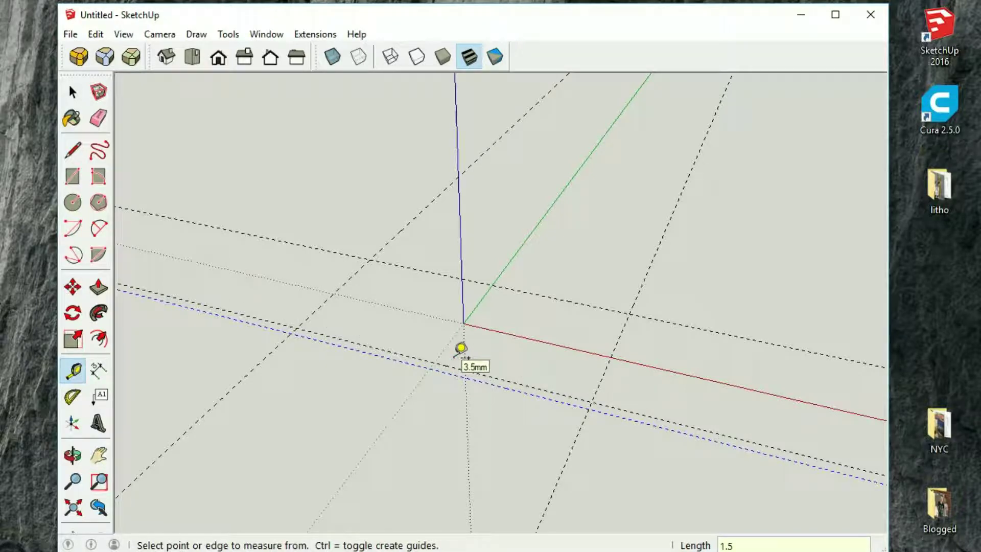
{"action": "key", "text": "c"}
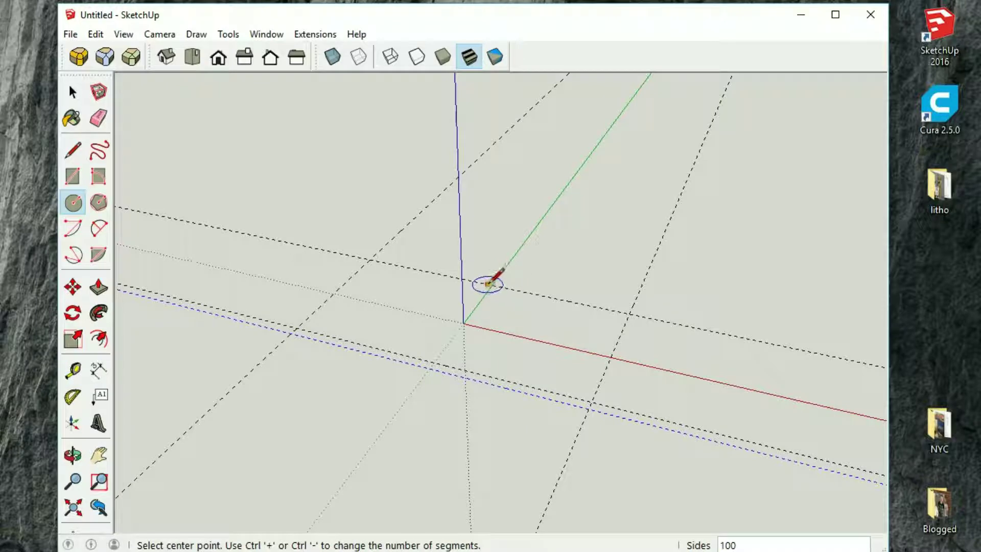
Step: Draw a 22.5 mm radius circle centred on the guide intersection, reaching the lower guide
{"action": "key", "text": "t"}
{"action": "left_click", "coordinate": [510, 259]}
{"action": "left_click", "coordinate": [511, 259]}
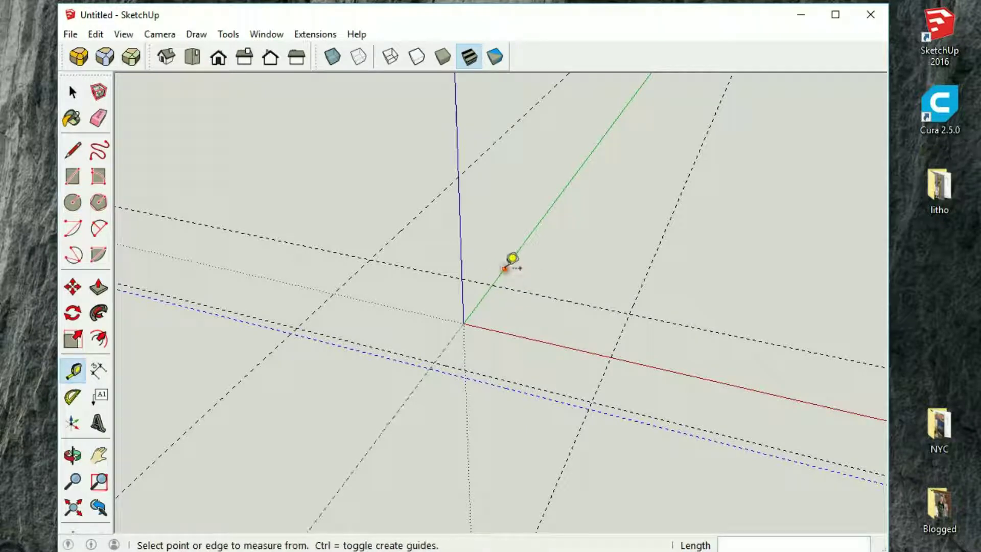
{"action": "key", "text": "c"}
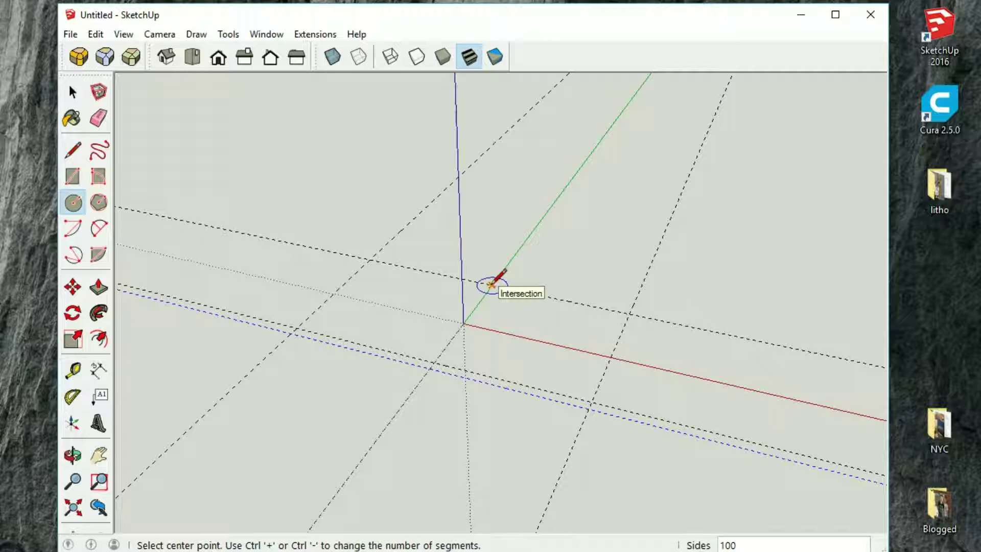
{"action": "left_click", "coordinate": [490, 284]}
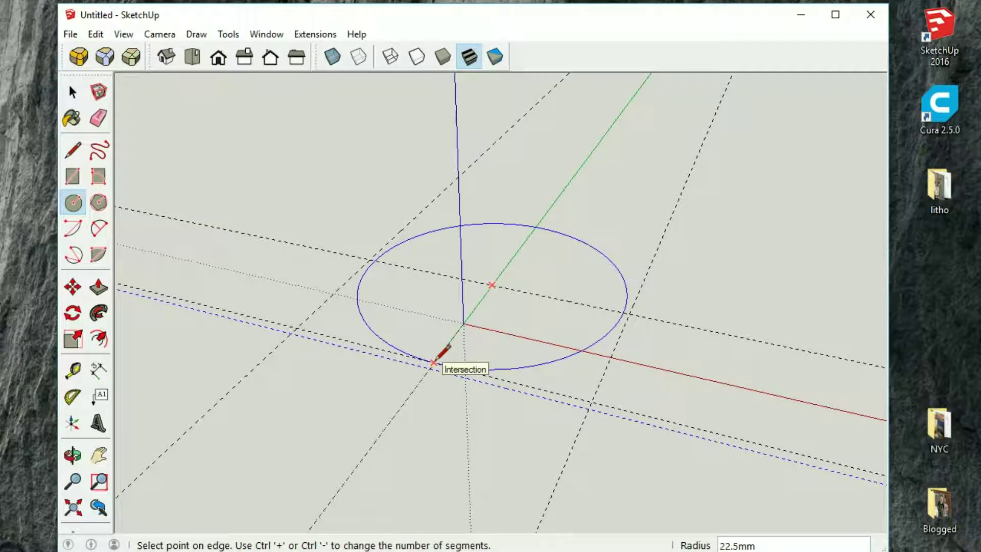
{"action": "left_click", "coordinate": [434, 362]}
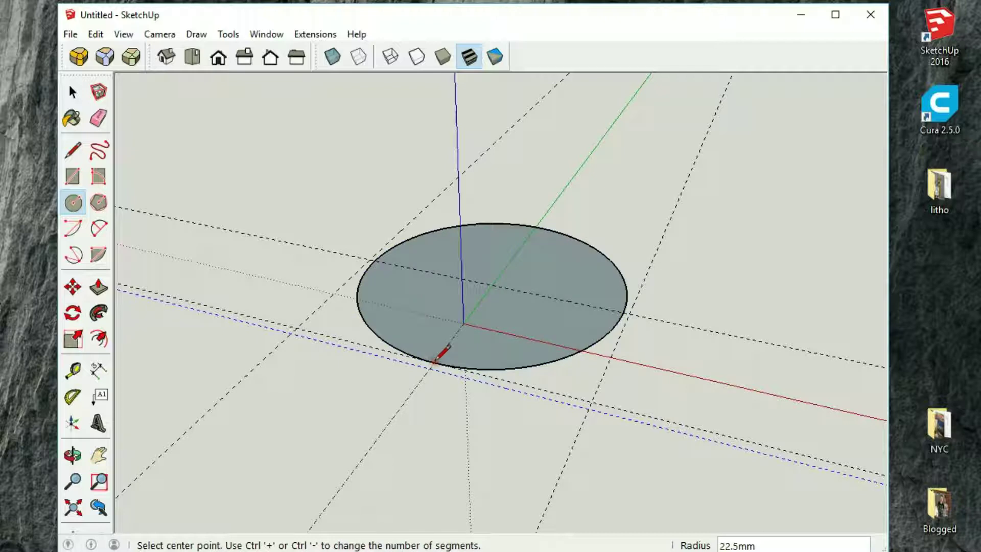
Step: Draw a line across the circle along the guide, then erase the upper arc and both line stubs
{"action": "key", "text": "l"}
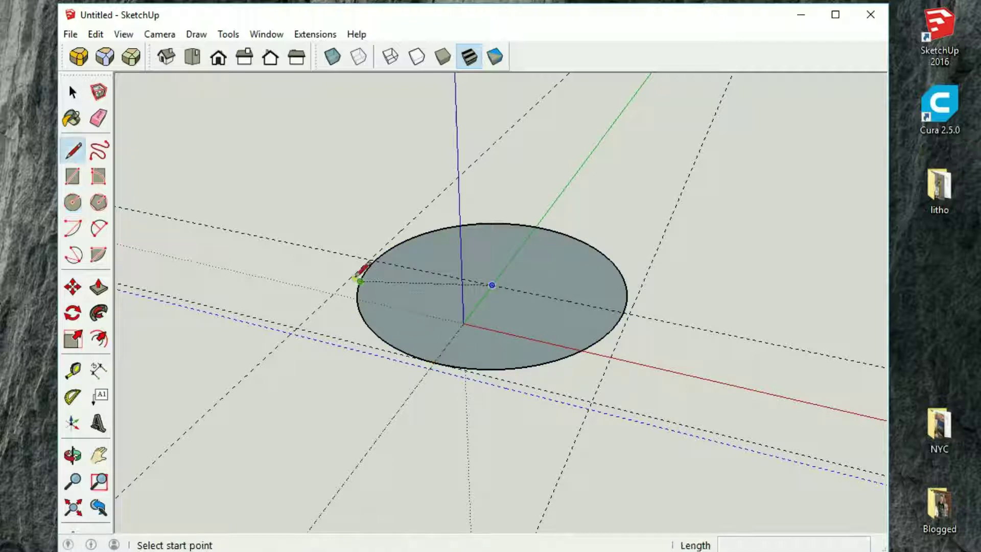
{"action": "left_click", "coordinate": [334, 252]}
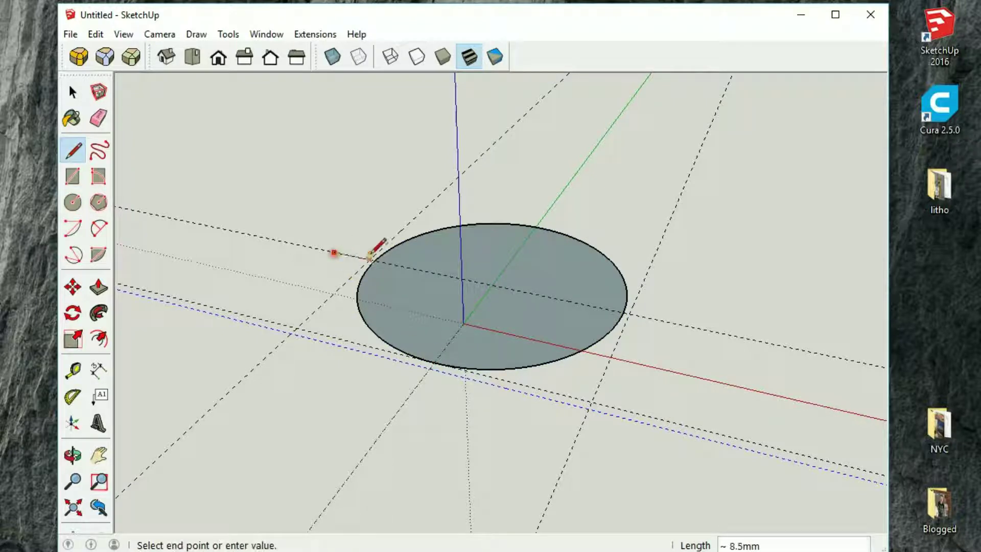
{"action": "left_click", "coordinate": [667, 321]}
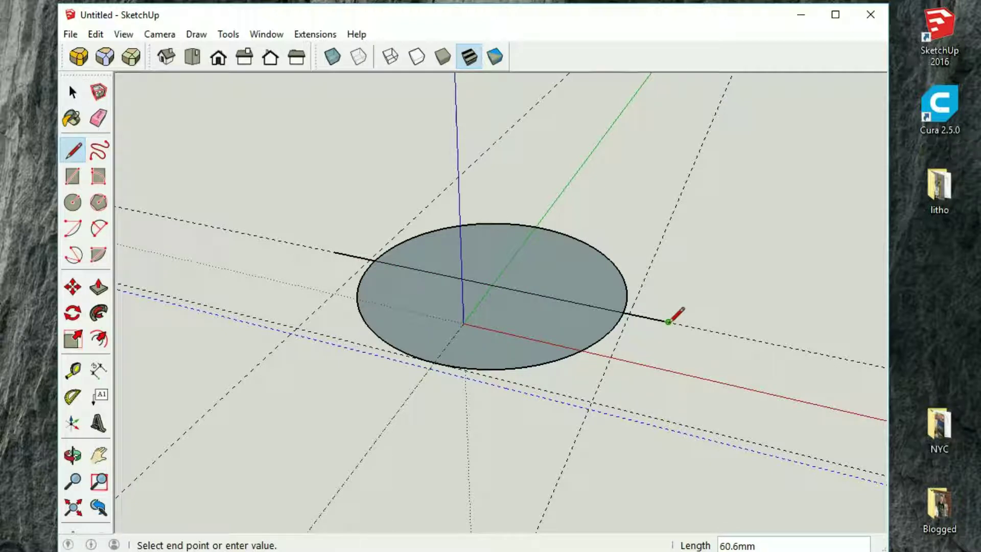
{"action": "key", "text": "e"}
{"action": "left_click", "coordinate": [587, 245]}
{"action": "left_click", "coordinate": [655, 319]}
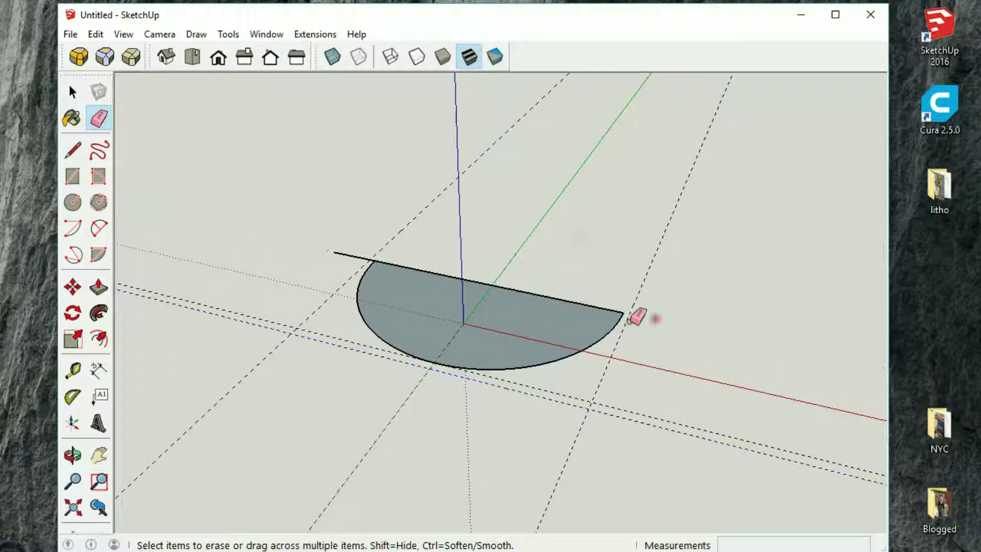
{"action": "left_click", "coordinate": [352, 255]}
{"action": "key", "text": "space"}
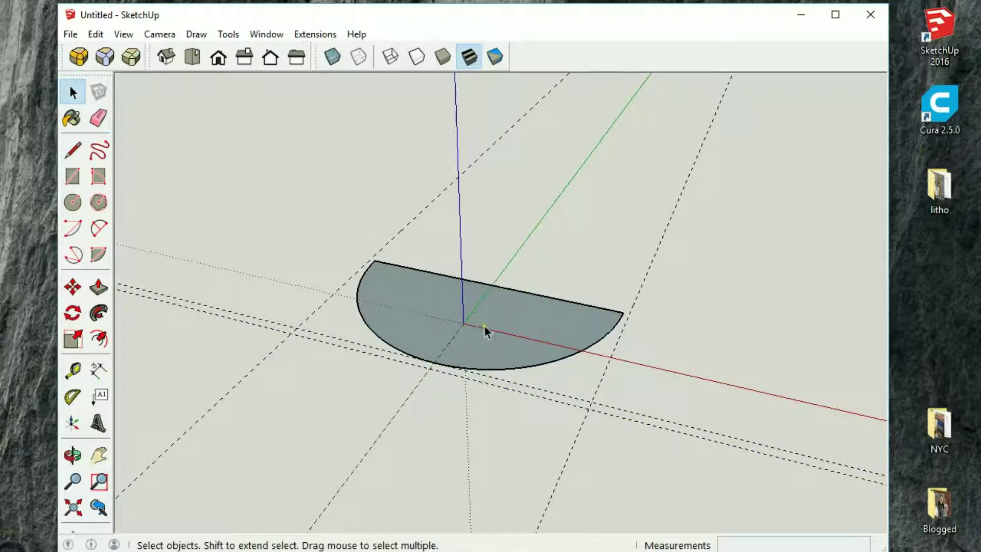
Step: Place guides 8.7 mm on each side of the green axis
{"action": "key", "text": "t"}
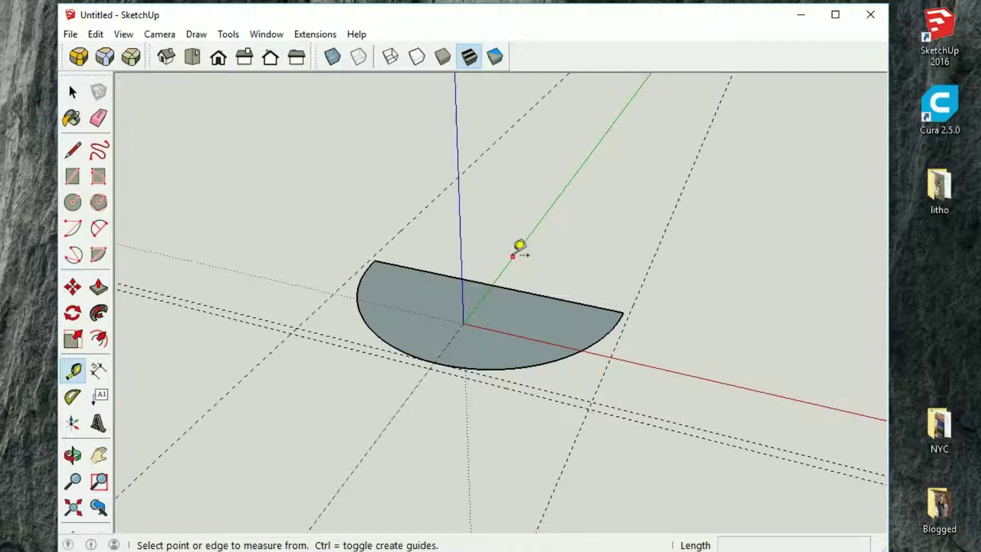
{"action": "left_click", "coordinate": [512, 256]}
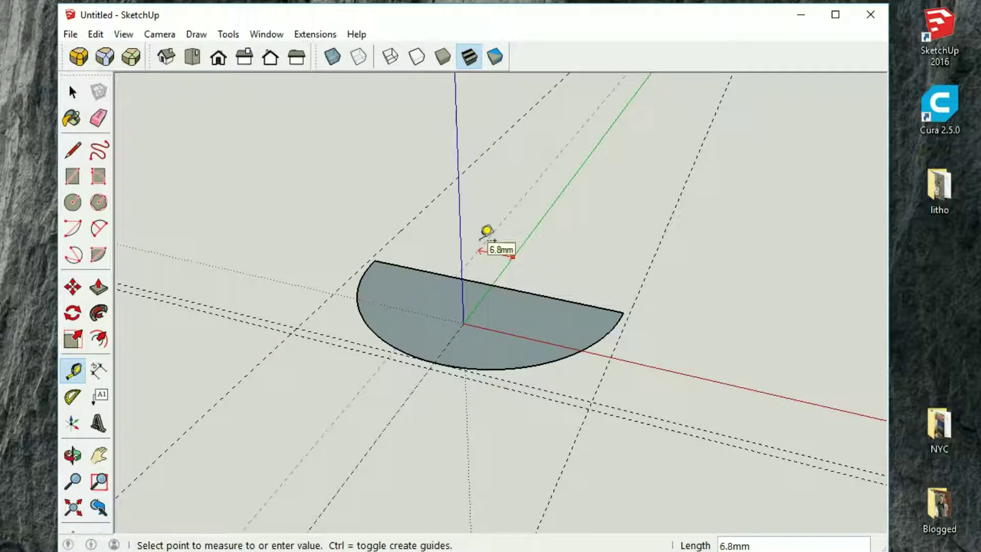
{"action": "key", "text": "Return"}
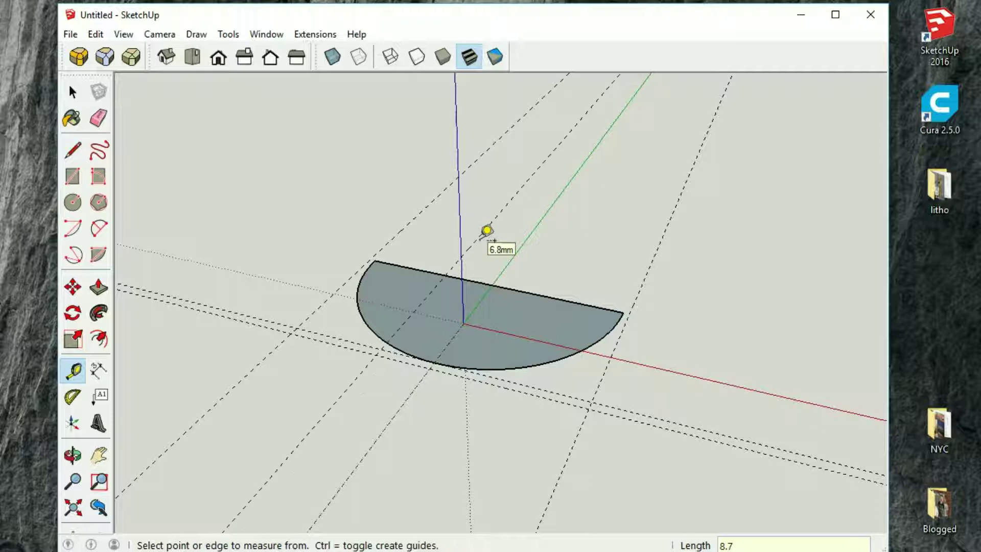
{"action": "left_click", "coordinate": [521, 245]}
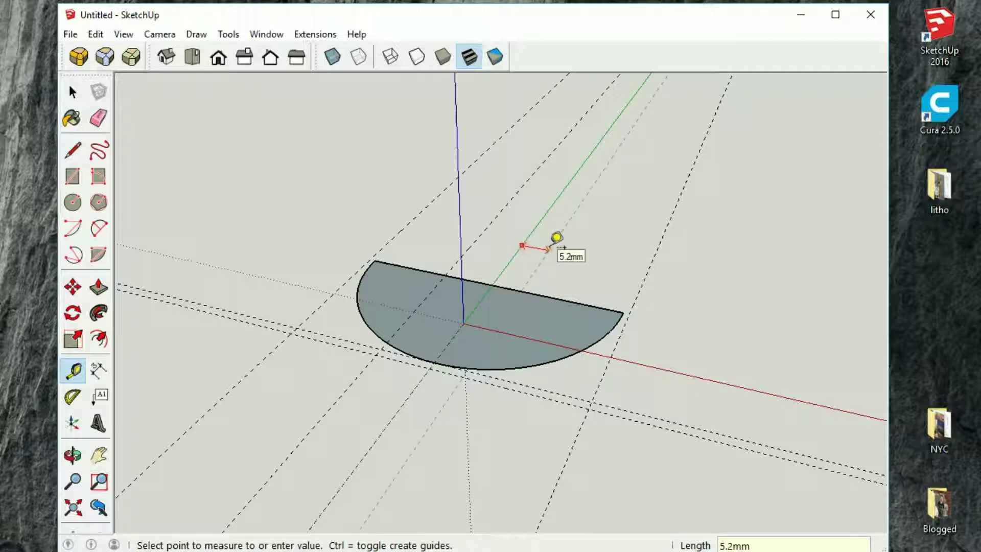
{"action": "key", "text": "Return"}
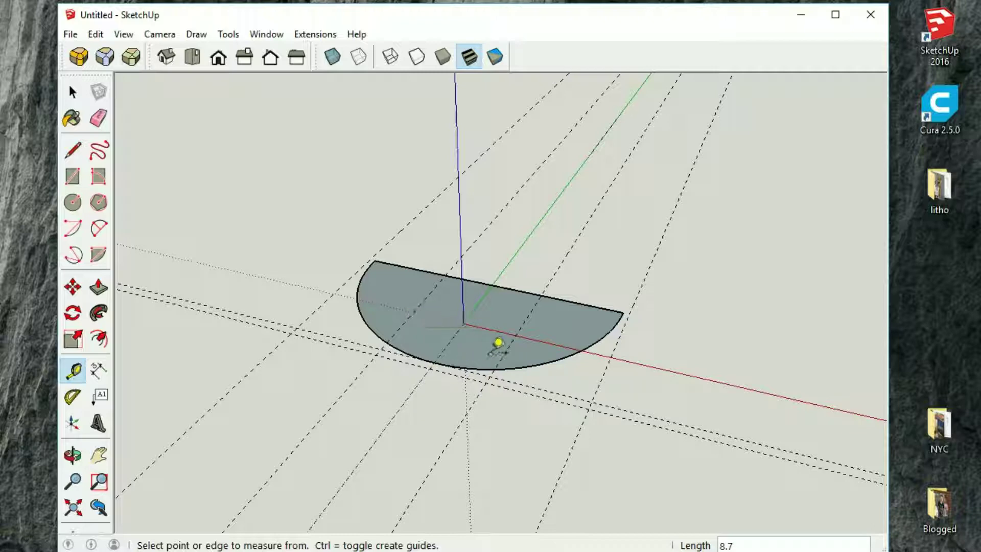
Step: Add a guide 1.5 mm from an existing guide and one 8.7 mm from the red axis
{"action": "left_click", "coordinate": [542, 382]}
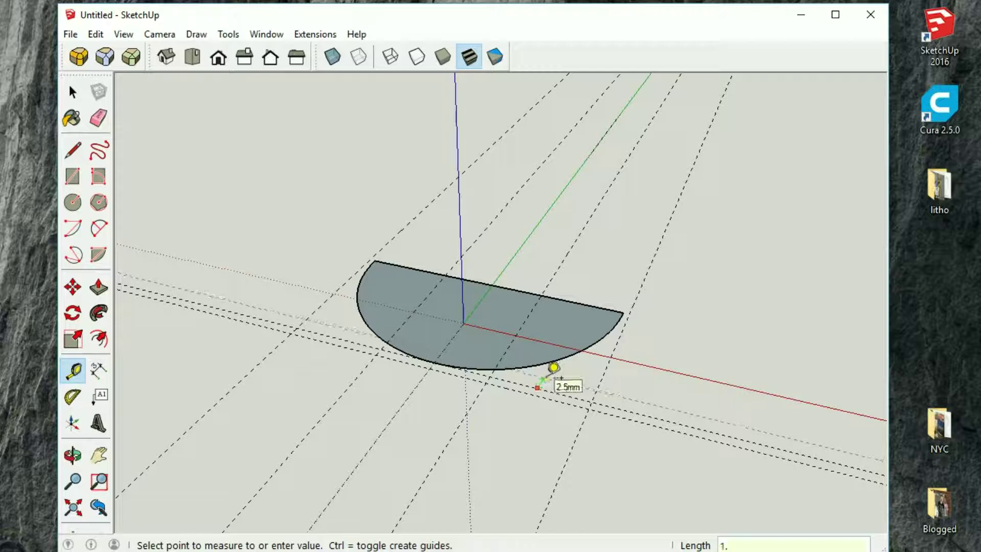
{"action": "type", "text": "1.5"}
{"action": "key", "text": "Return"}
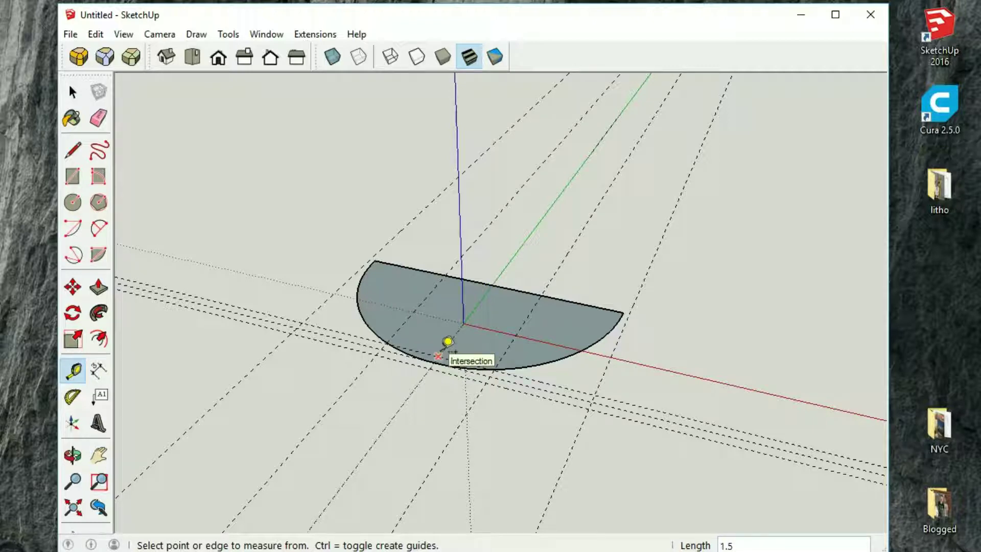
{"action": "left_click", "coordinate": [635, 406]}
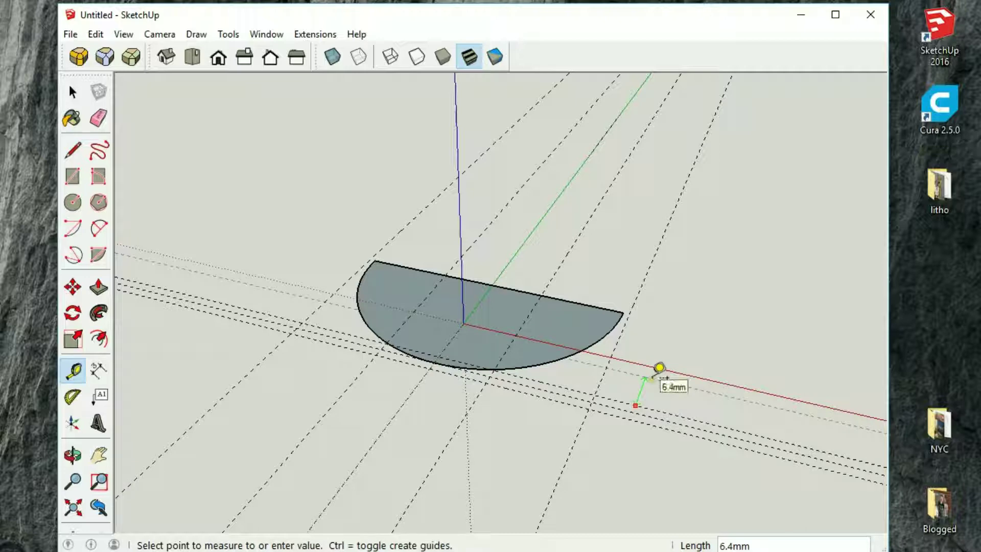
{"action": "type", "text": "8.7"}
{"action": "key", "text": "Return"}
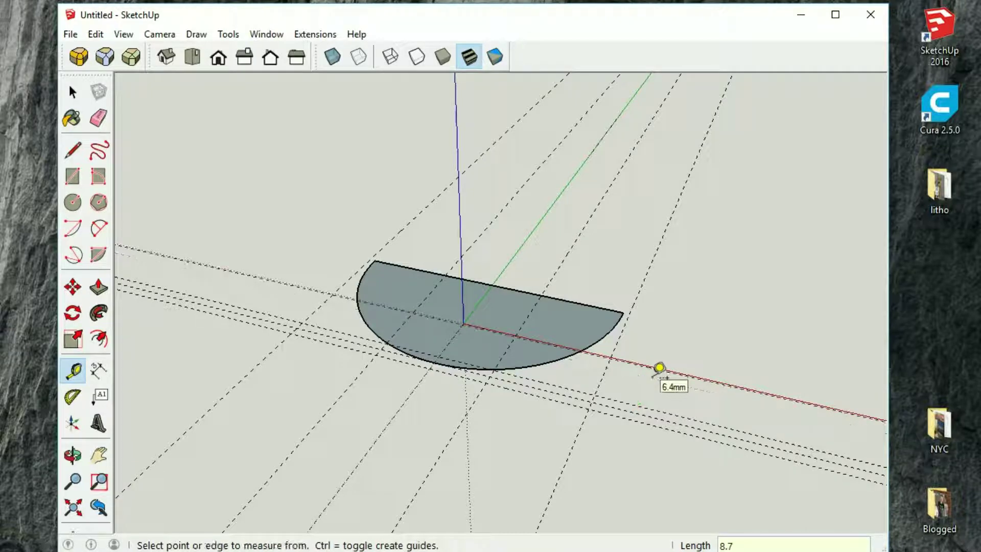
{"action": "scroll", "coordinate": [475, 319], "scroll_direction": "up", "scroll_amount": 5}
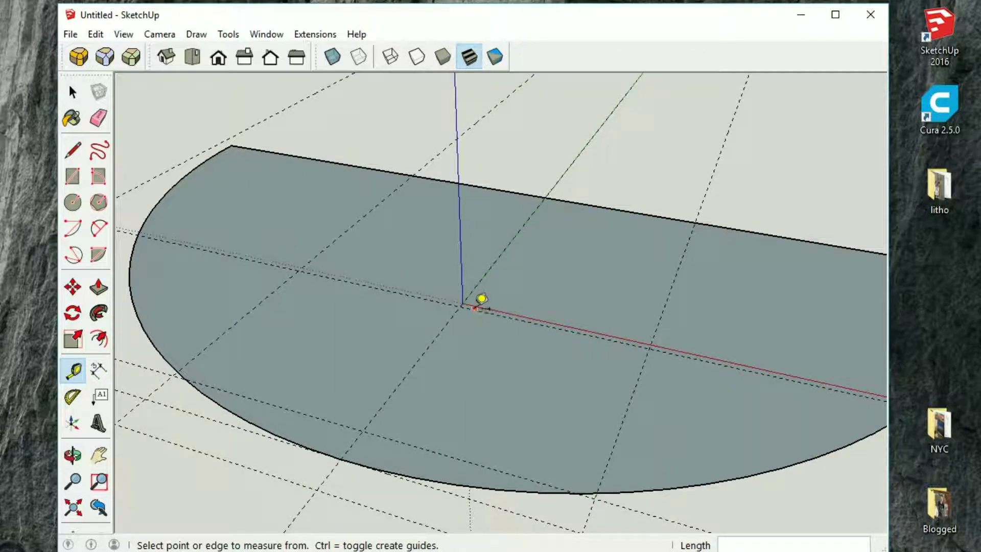
Step: Remove the red-axis guide and draw an 8.7 mm radius circle at the origin
{"action": "key", "text": "e"}
{"action": "left_click", "coordinate": [482, 311]}
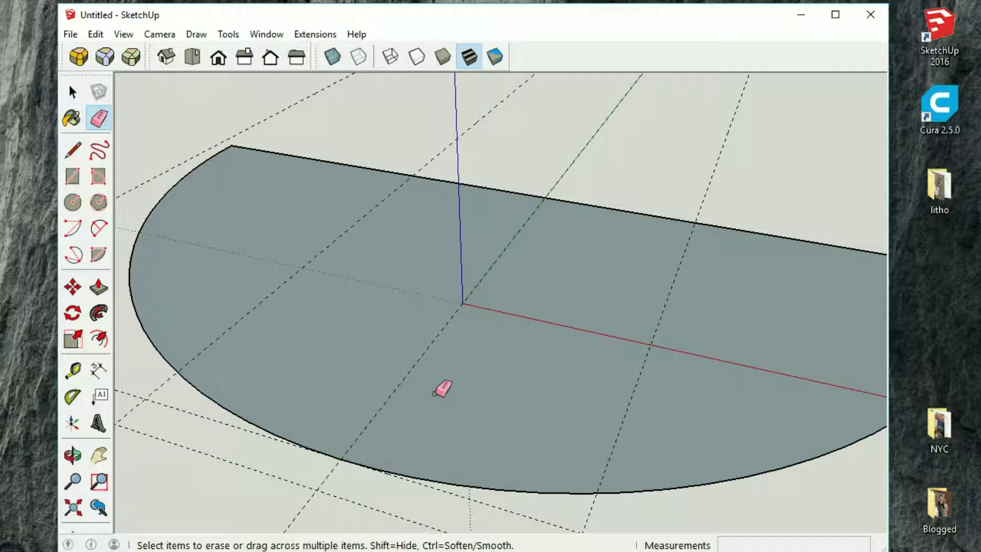
{"action": "key", "text": "c"}
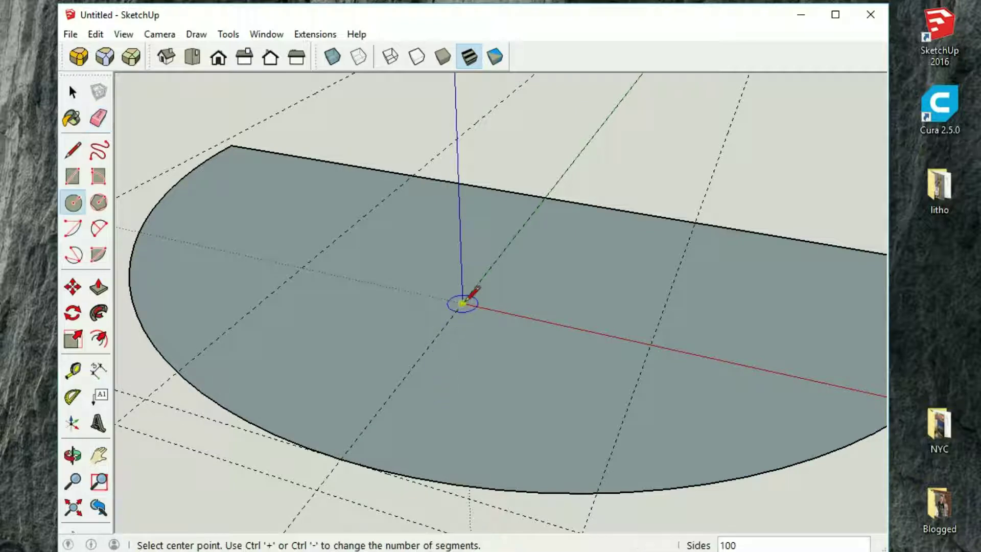
{"action": "left_click", "coordinate": [462, 303]}
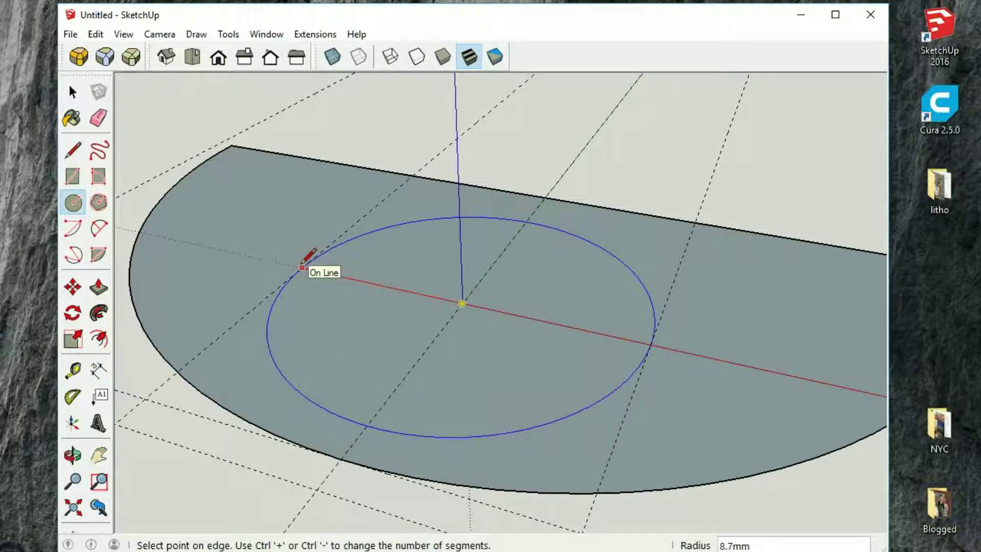
{"action": "left_click", "coordinate": [302, 266]}
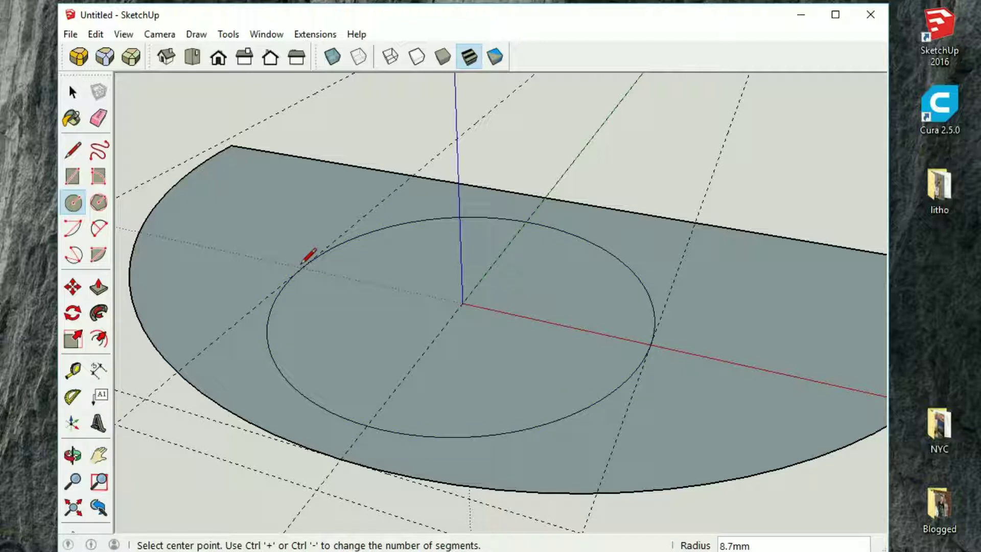
Step: Draw two lines from the circle's left and right sides up to the half-disc's straight edge
{"action": "key", "text": "l"}
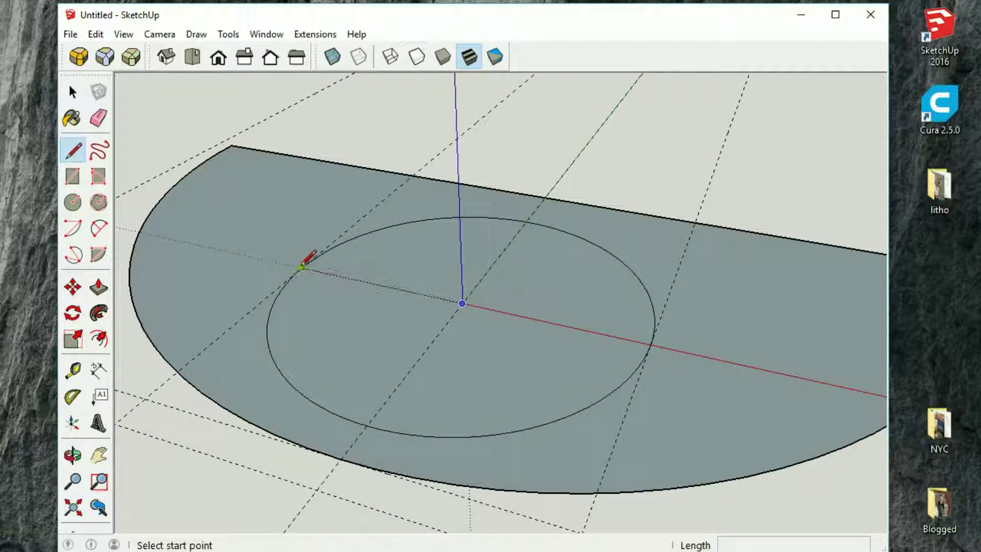
{"action": "left_click", "coordinate": [301, 267]}
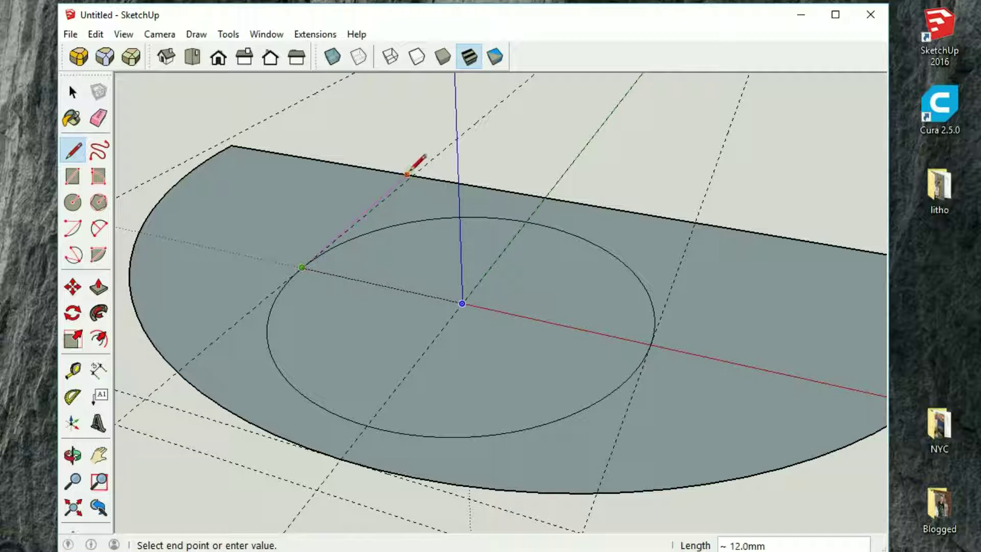
{"action": "left_click", "coordinate": [437, 155]}
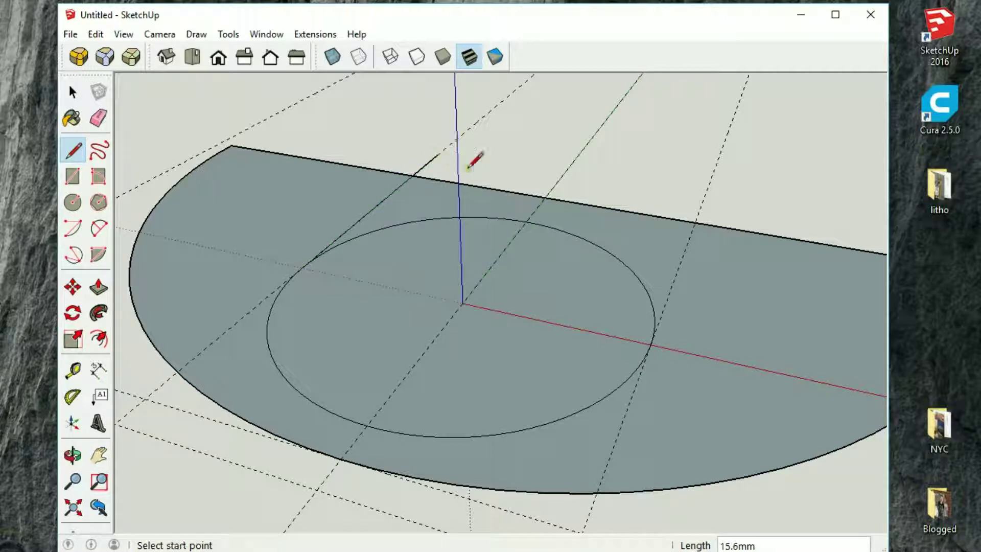
{"action": "left_click", "coordinate": [651, 343]}
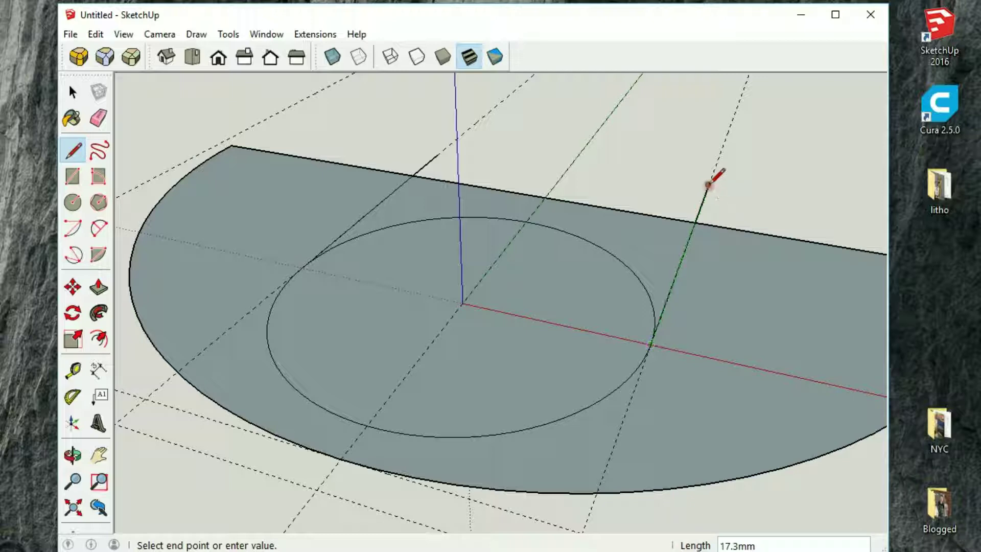
{"action": "left_click", "coordinate": [708, 184]}
Step: Erase the straight edge between the lines and the circle's upper arc, deleting the inner face
{"action": "key", "text": "e"}
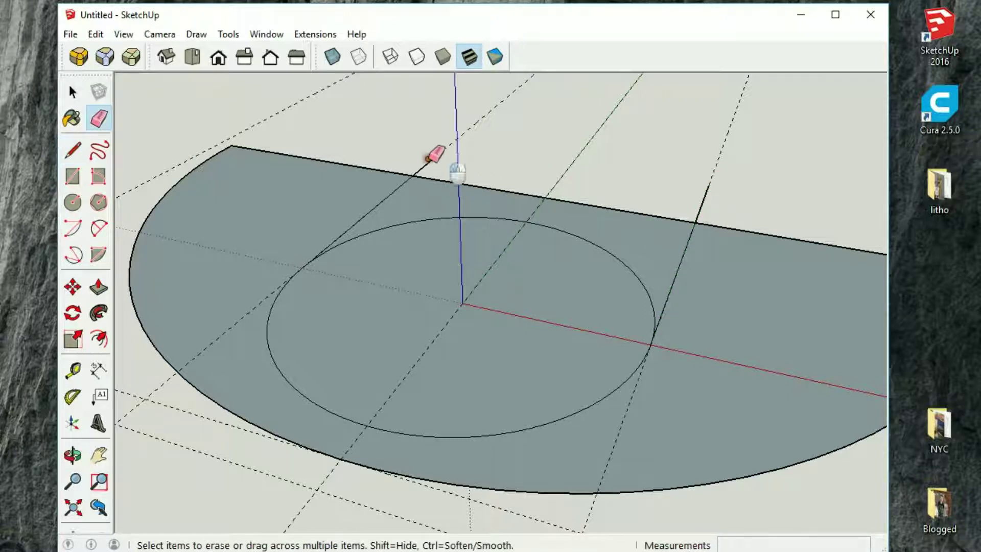
{"action": "left_click", "coordinate": [486, 183]}
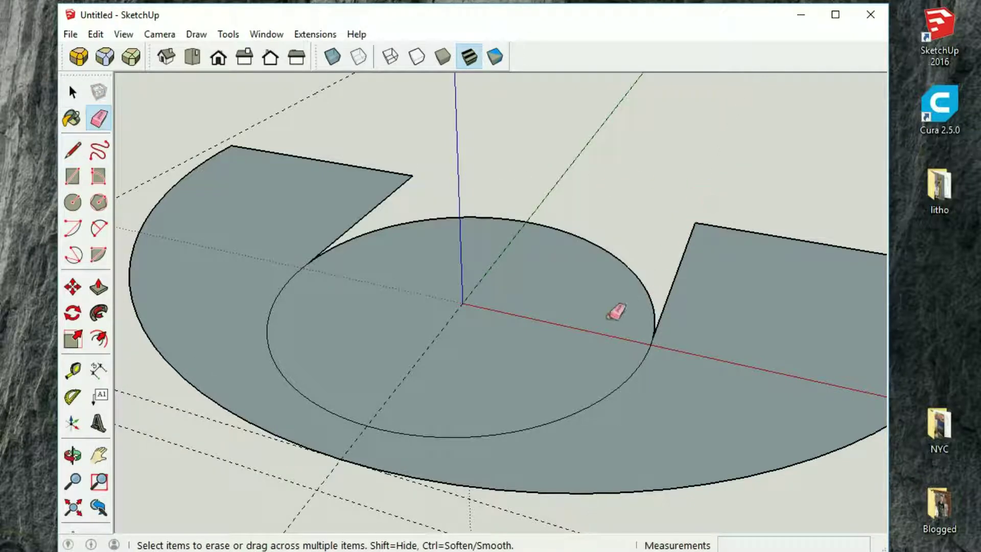
{"action": "key", "text": "space"}
{"action": "left_click", "coordinate": [623, 306]}
{"action": "key", "text": "Delete"}
{"action": "left_click", "coordinate": [654, 334]}
Step: Delete the leftover stray edge, tiny end edge and arc piece around the U shape
{"action": "scroll", "coordinate": [655, 340], "scroll_direction": "up", "scroll_amount": 5}
{"action": "key", "text": "Delete"}
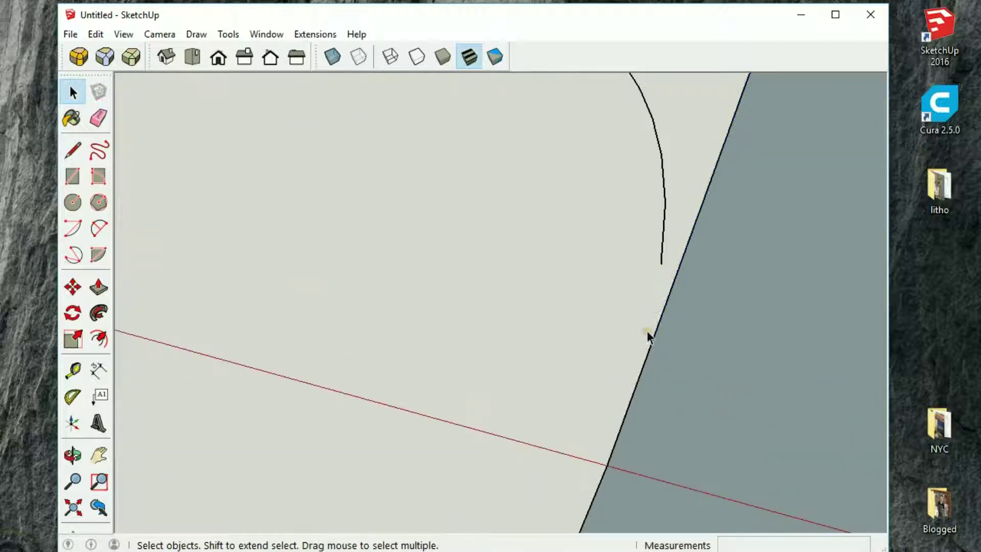
{"action": "scroll", "coordinate": [646, 329], "scroll_direction": "down", "scroll_amount": 5}
{"action": "scroll", "coordinate": [331, 224], "scroll_direction": "up", "scroll_amount": 5}
{"action": "left_click", "coordinate": [327, 229]}
{"action": "left_click", "coordinate": [339, 222]}
{"action": "scroll", "coordinate": [406, 245], "scroll_direction": "down", "scroll_amount": 10}
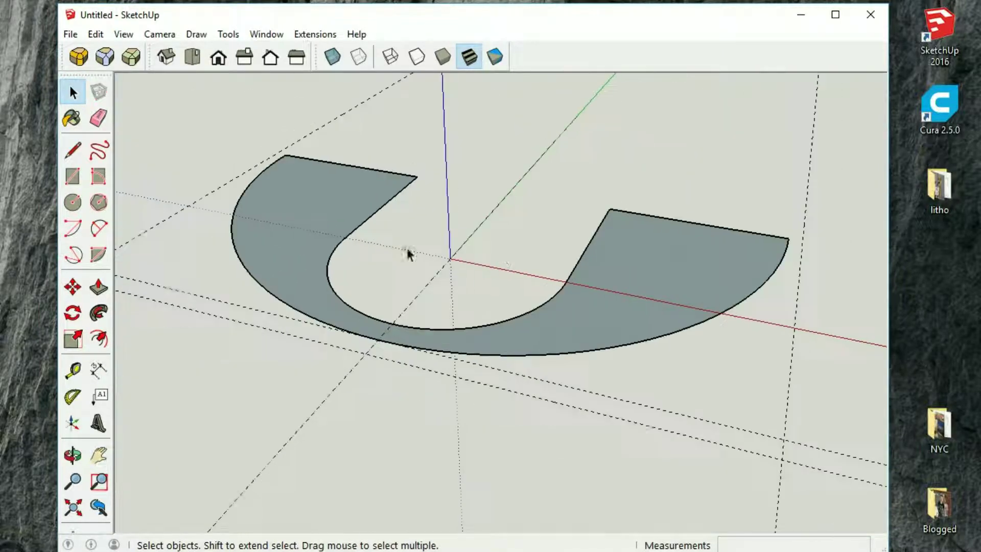
Step: Push/Pull the U face up 1.6 mm into a slab and inspect it from above
{"action": "key", "text": "p"}
{"action": "left_click", "coordinate": [616, 264]}
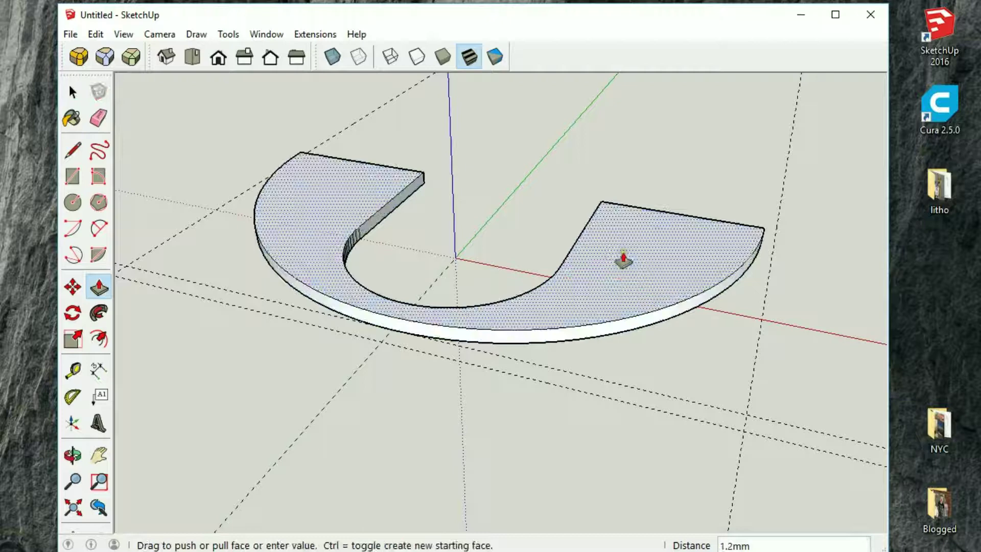
{"action": "type", "text": "1"}
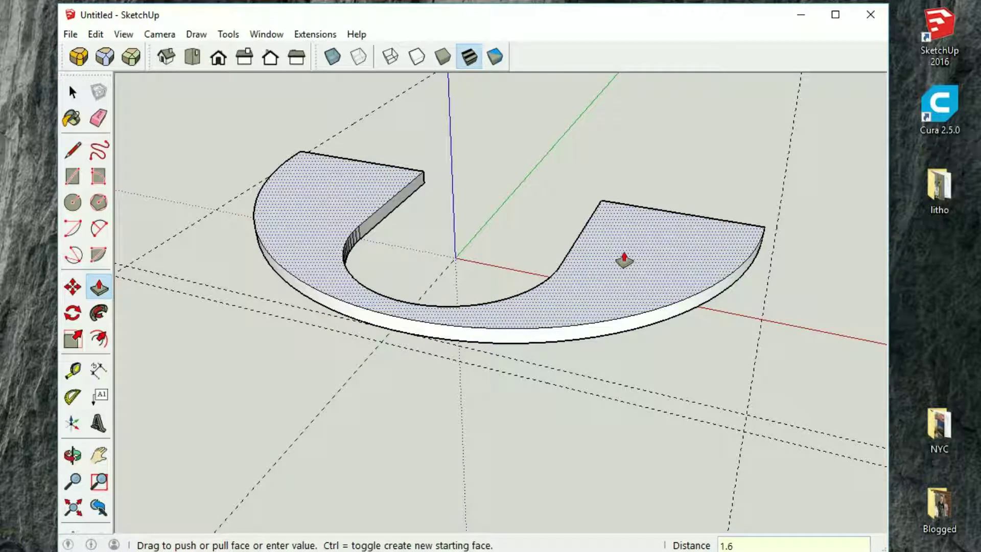
{"action": "type", "text": ".6"}
{"action": "key", "text": "Return"}
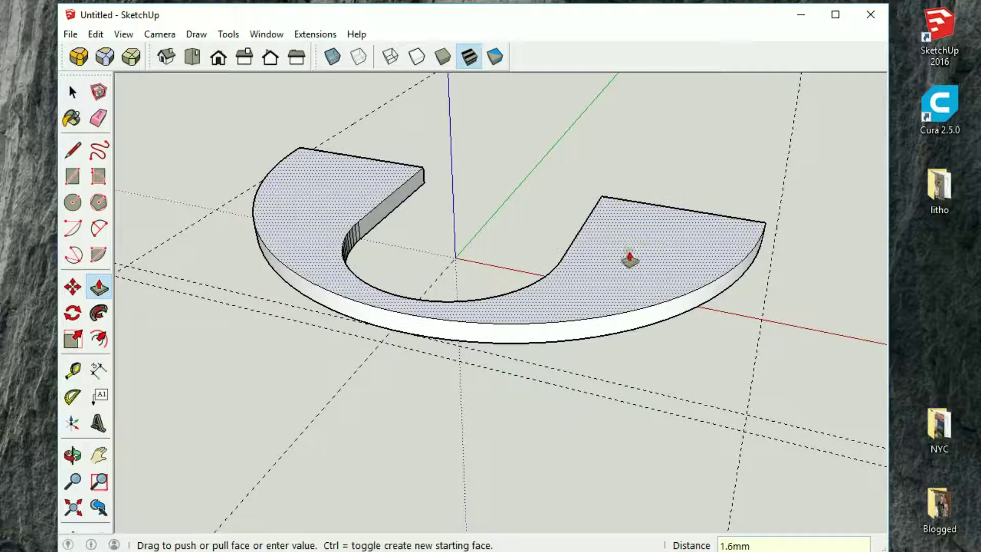
{"action": "middle_click_drag", "start_coordinate": [630, 258], "coordinate": [174, 211]}
{"action": "middle_click_drag", "start_coordinate": [653, 293], "coordinate": [278, 249]}
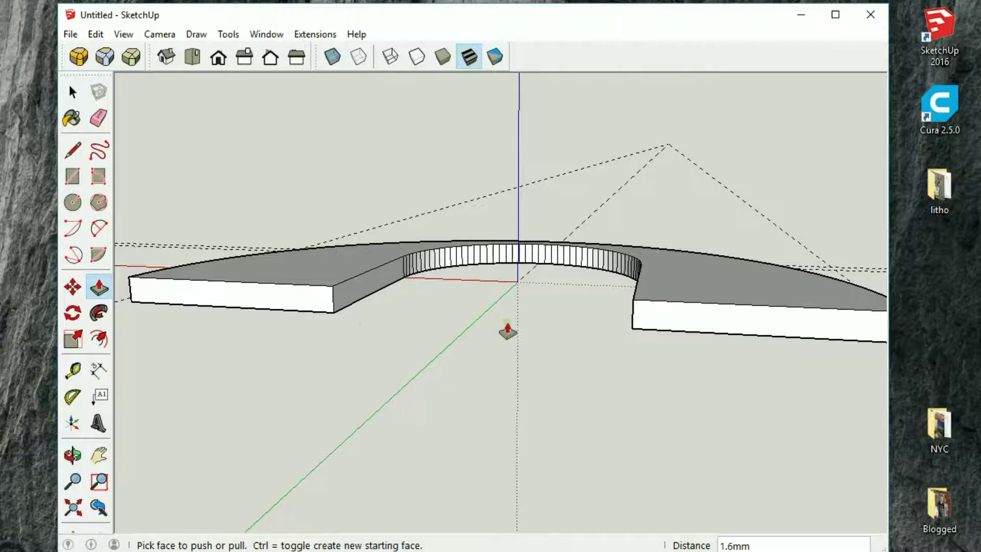
{"action": "middle_click_drag", "start_coordinate": [350, 322], "coordinate": [284, 308]}
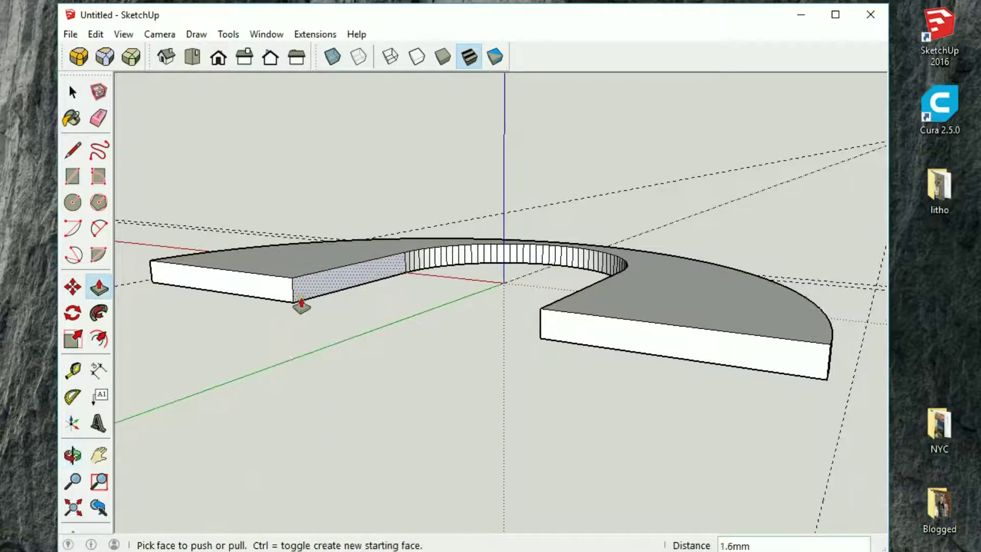
{"action": "scroll", "coordinate": [300, 305], "scroll_direction": "up", "scroll_amount": 3}
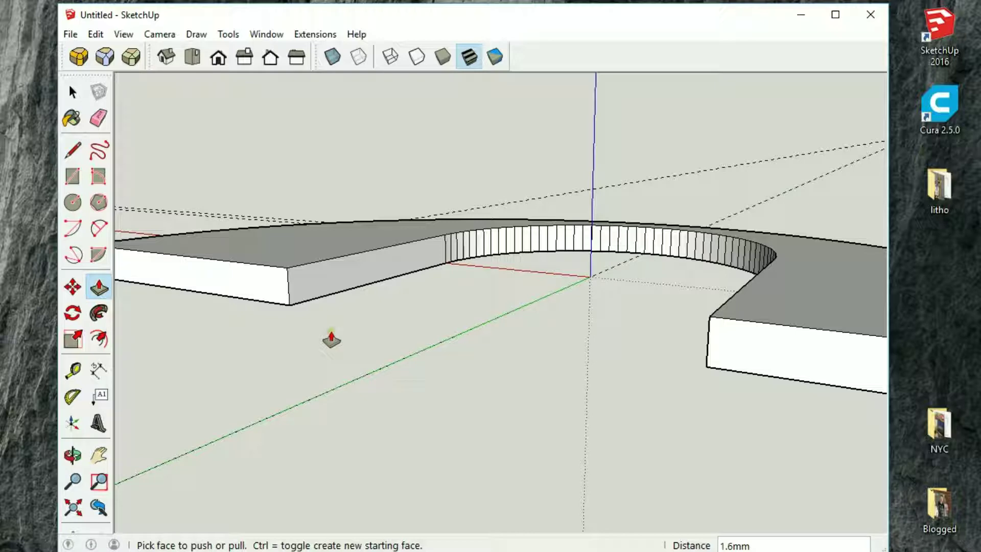
Step: Place Tape Measure guides 0.9 mm above the bottom edge and 3 mm from the front corner
{"action": "key", "text": "t"}
{"action": "left_click", "coordinate": [264, 301]}
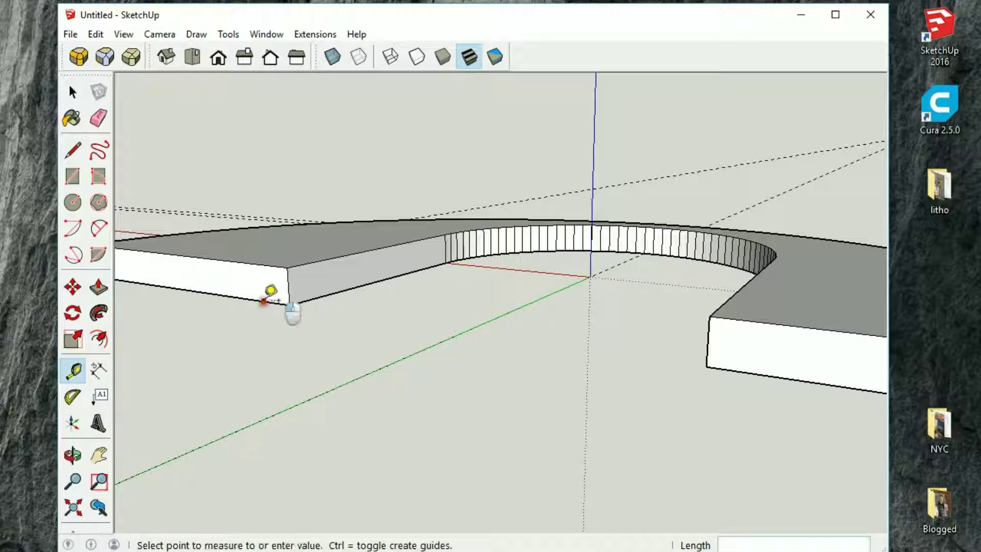
{"action": "left_click", "coordinate": [272, 271]}
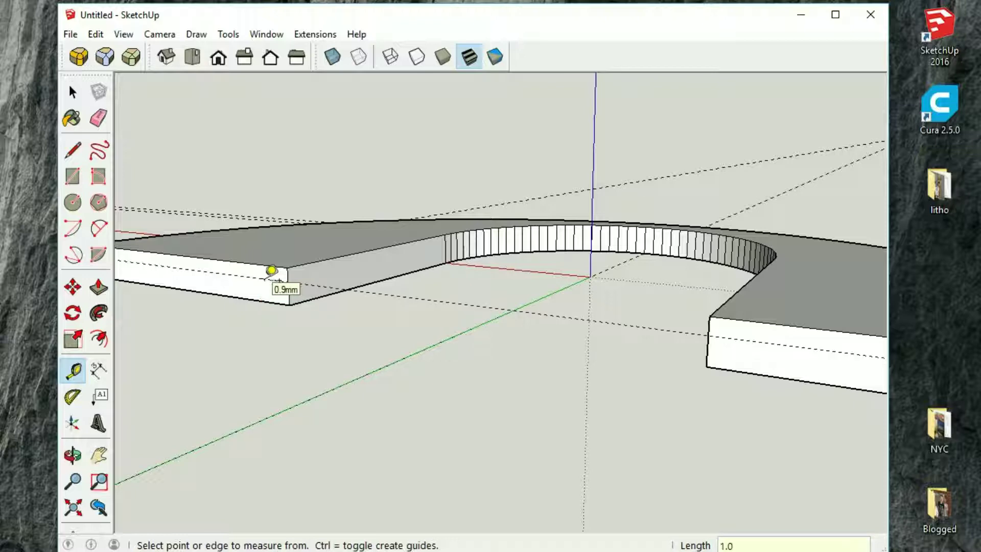
{"action": "left_click", "coordinate": [289, 304]}
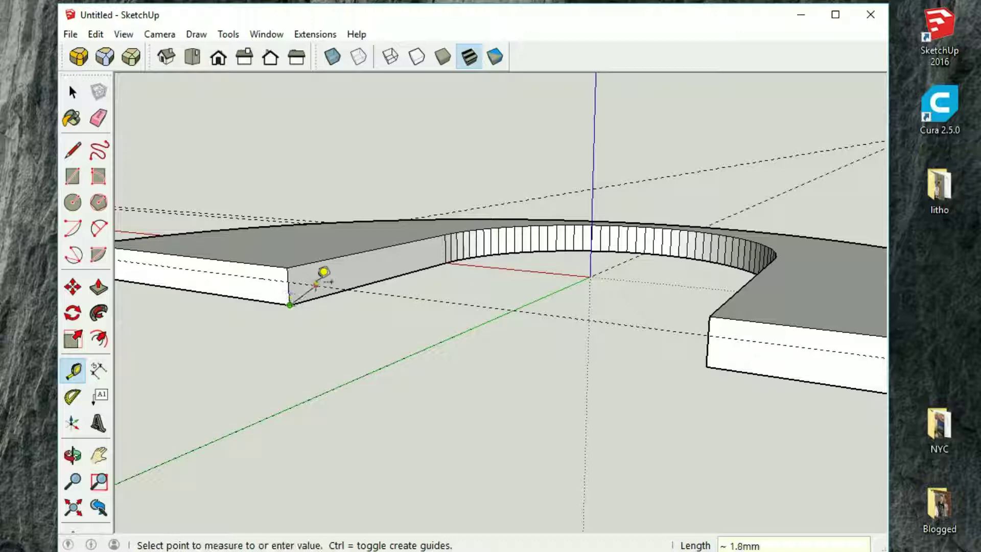
{"action": "left_click", "coordinate": [314, 284]}
{"action": "left_click", "coordinate": [288, 286]}
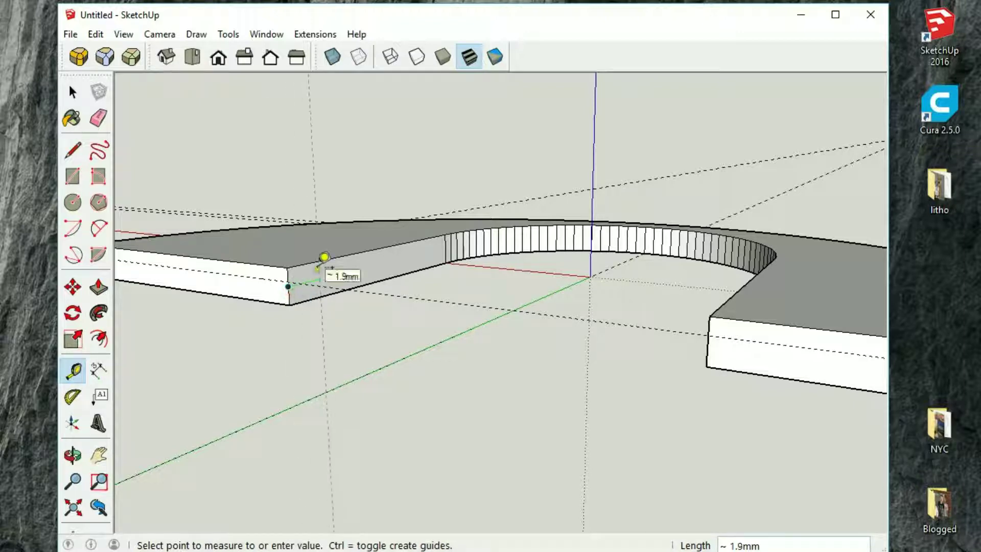
{"action": "type", "text": "3"}
{"action": "key", "text": "Return"}
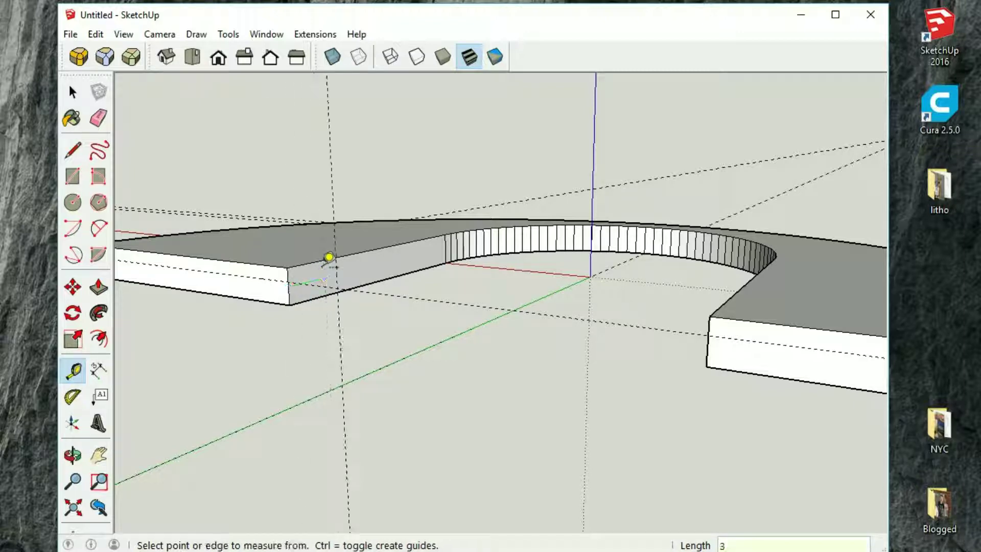
Step: Draw the chamfer lines on the first arm's end, splitting its faces along the guides
{"action": "key", "text": "l"}
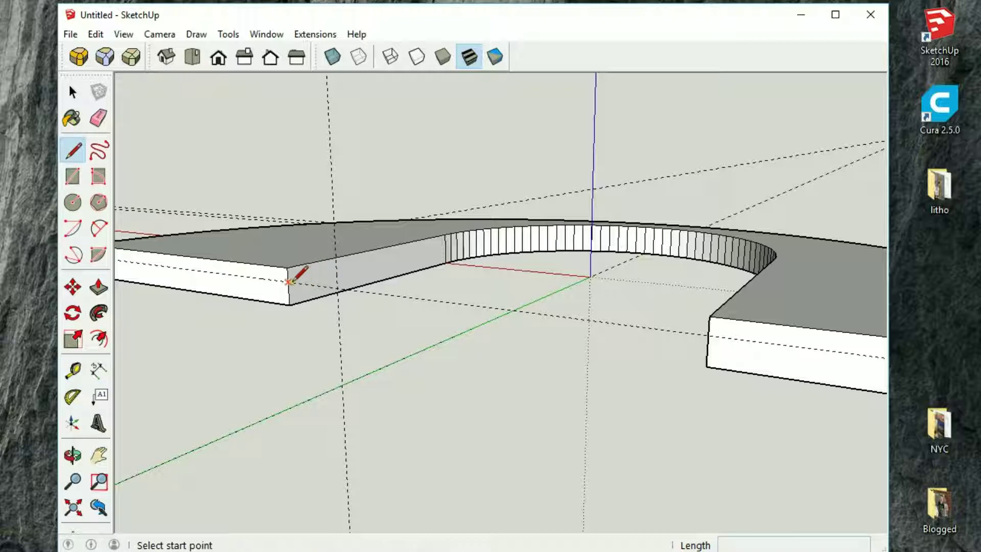
{"action": "left_click", "coordinate": [288, 282]}
{"action": "left_click", "coordinate": [316, 260]}
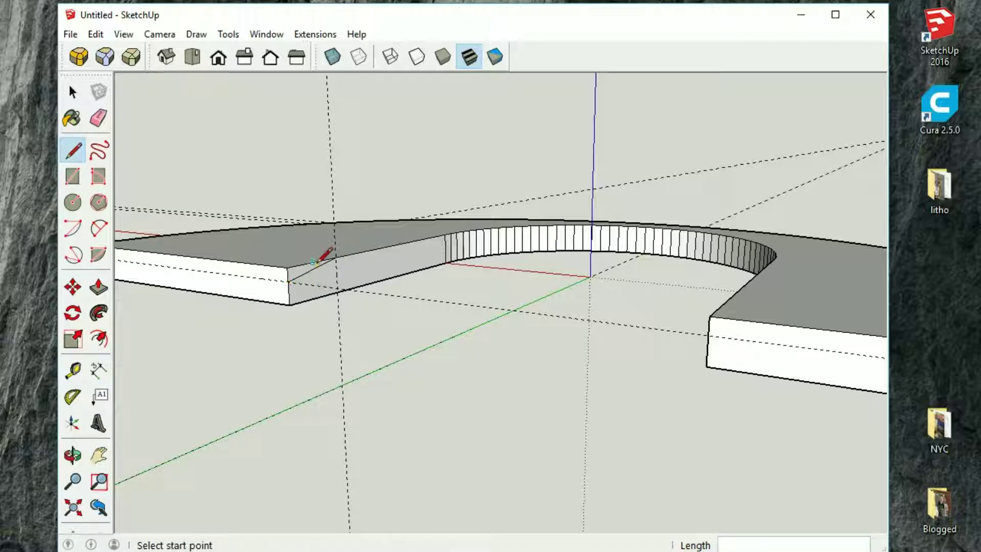
{"action": "scroll", "coordinate": [313, 262], "scroll_direction": "down", "scroll_amount": 2}
{"action": "left_click", "coordinate": [328, 259]}
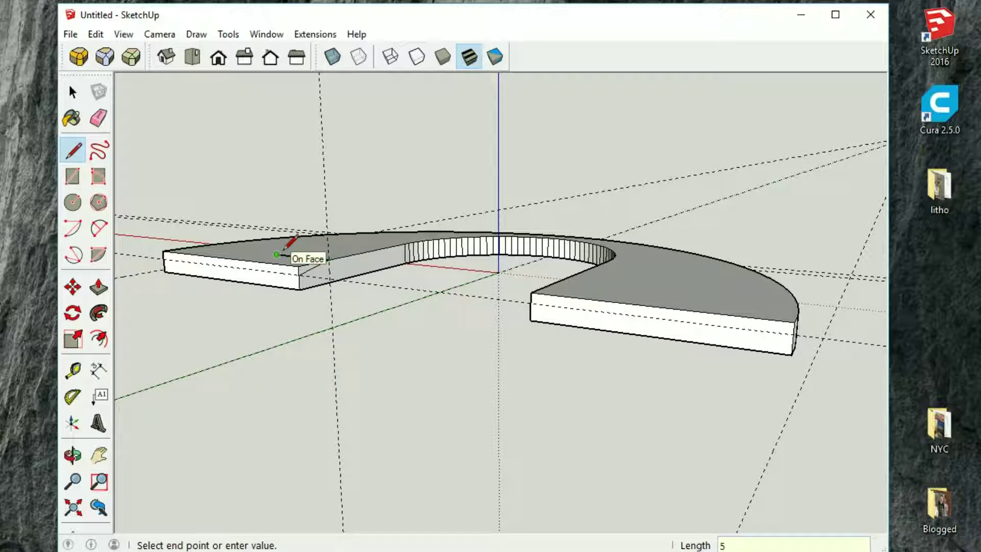
{"action": "key", "text": "Return"}
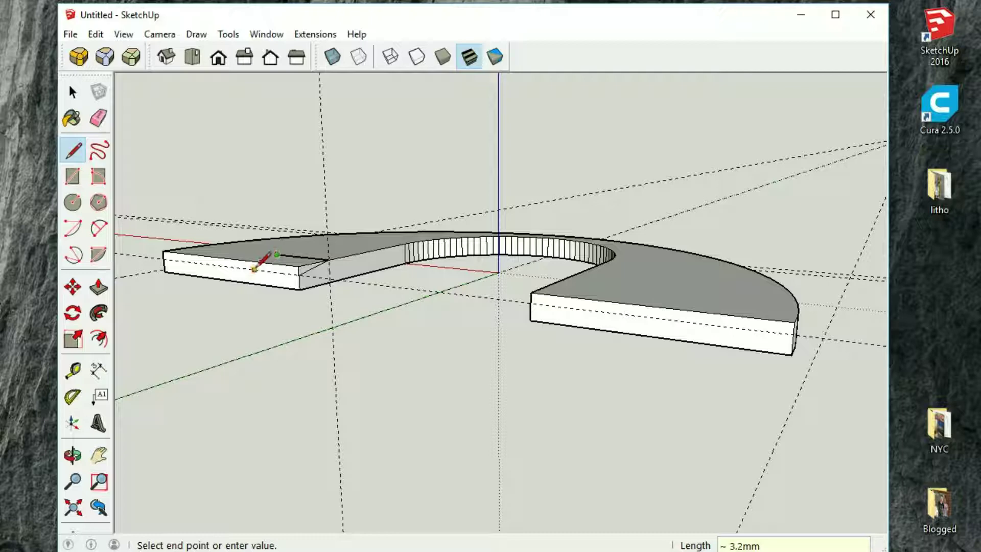
{"action": "left_click", "coordinate": [261, 270]}
{"action": "left_click", "coordinate": [298, 275]}
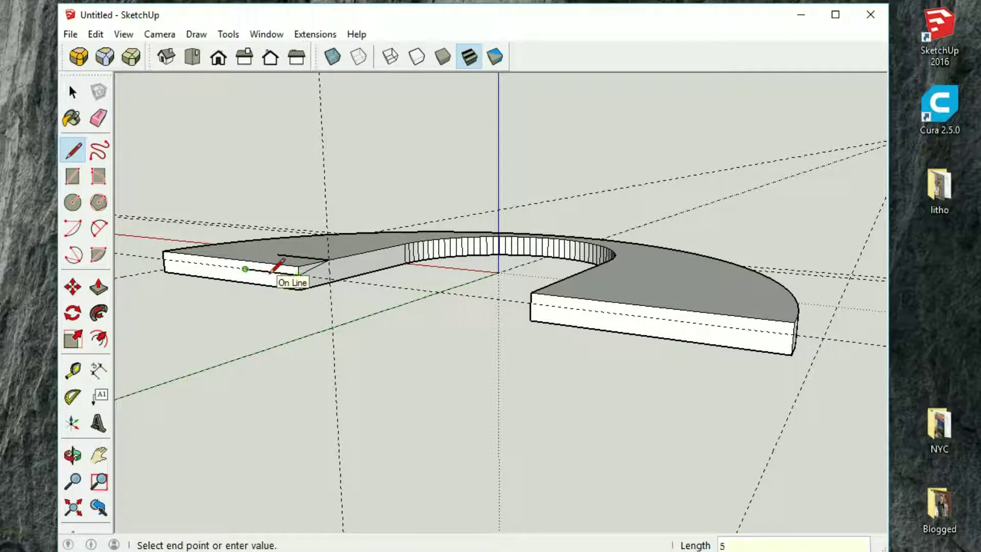
{"action": "left_click", "coordinate": [277, 254]}
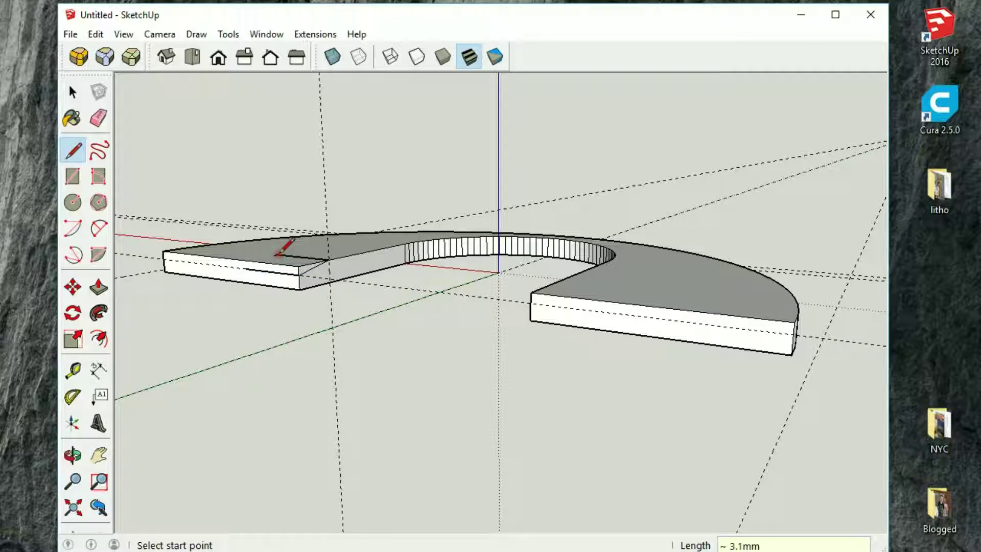
{"action": "left_click", "coordinate": [277, 255]}
{"action": "left_click", "coordinate": [164, 252]}
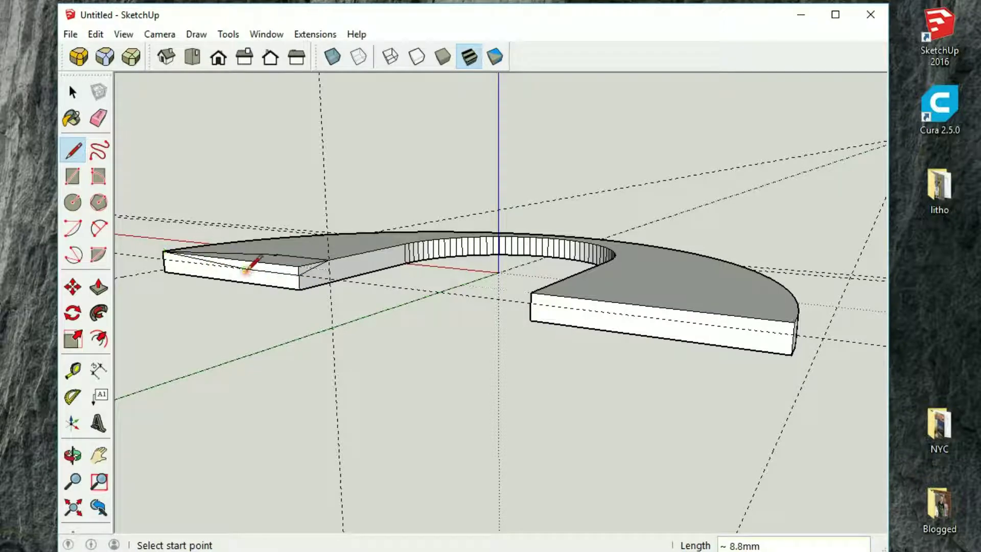
Step: Clean up the first end's extra edges and faces, then turn toward the other arm
{"action": "key", "text": "e"}
{"action": "middle_click_drag", "start_coordinate": [292, 257], "coordinate": [267, 385]}
{"action": "scroll", "coordinate": [427, 405], "scroll_direction": "up", "scroll_amount": 5}
{"action": "key", "text": "space"}
{"action": "right_click", "coordinate": [347, 443]}
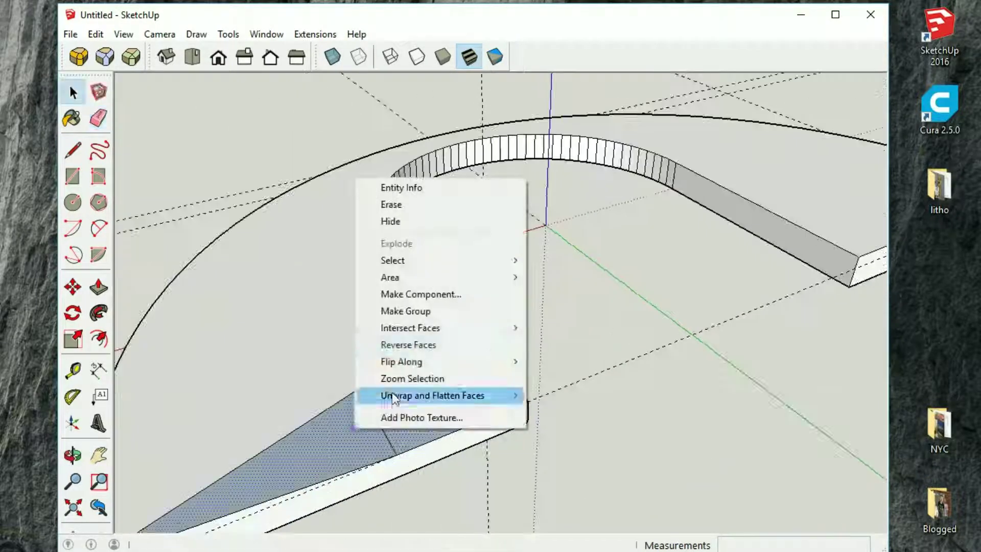
{"action": "left_click", "coordinate": [448, 414]}
{"action": "middle_click_drag", "start_coordinate": [449, 414], "coordinate": [736, 300]}
Step: Add a guide and draw matching chamfer lines across the other arm's side and top faces
{"action": "key", "text": "t"}
{"action": "middle_click_drag", "start_coordinate": [715, 254], "coordinate": [700, 274]}
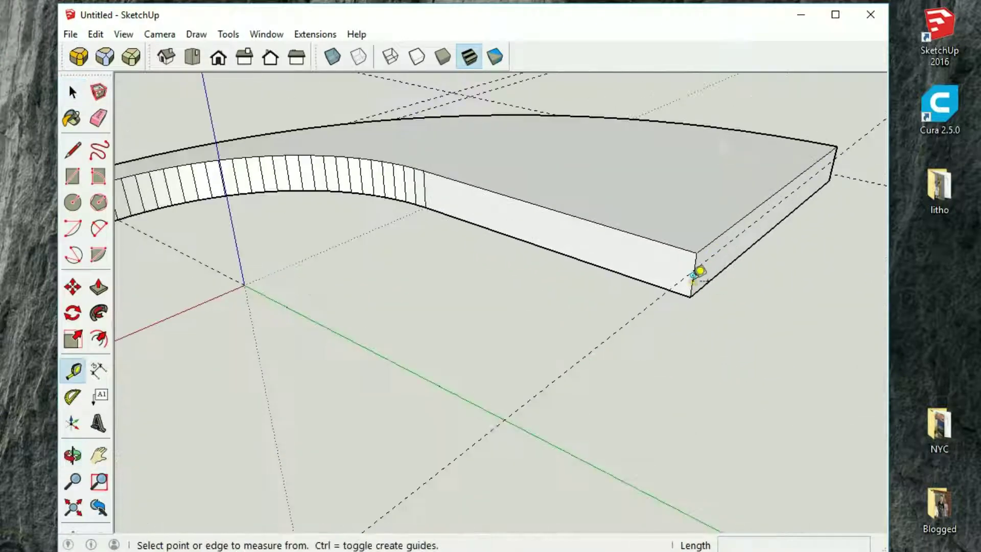
{"action": "key", "text": "l"}
{"action": "left_click", "coordinate": [615, 229]}
{"action": "left_click", "coordinate": [695, 267]}
{"action": "left_click", "coordinate": [695, 266]}
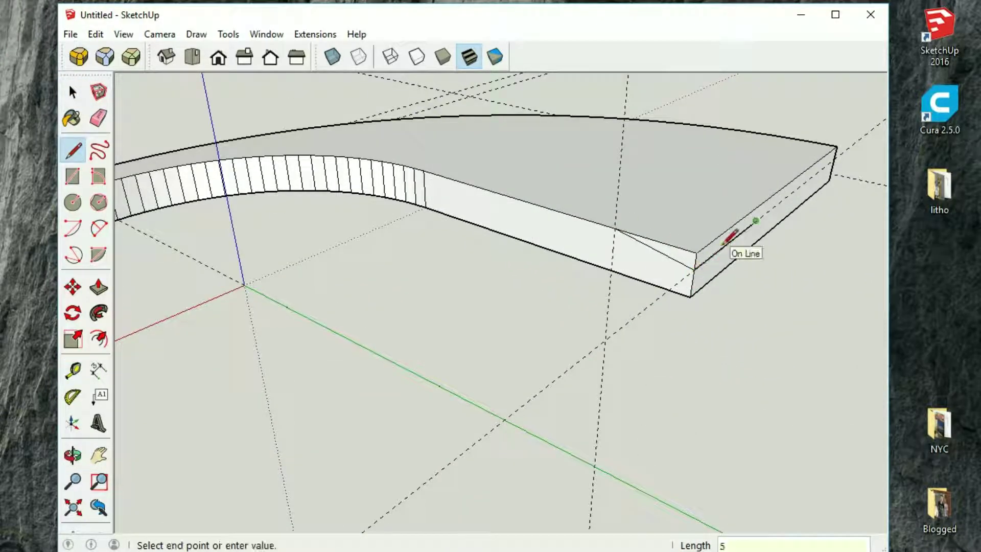
{"action": "left_click", "coordinate": [756, 223]}
{"action": "left_click", "coordinate": [616, 229]}
{"action": "left_click", "coordinate": [689, 189]}
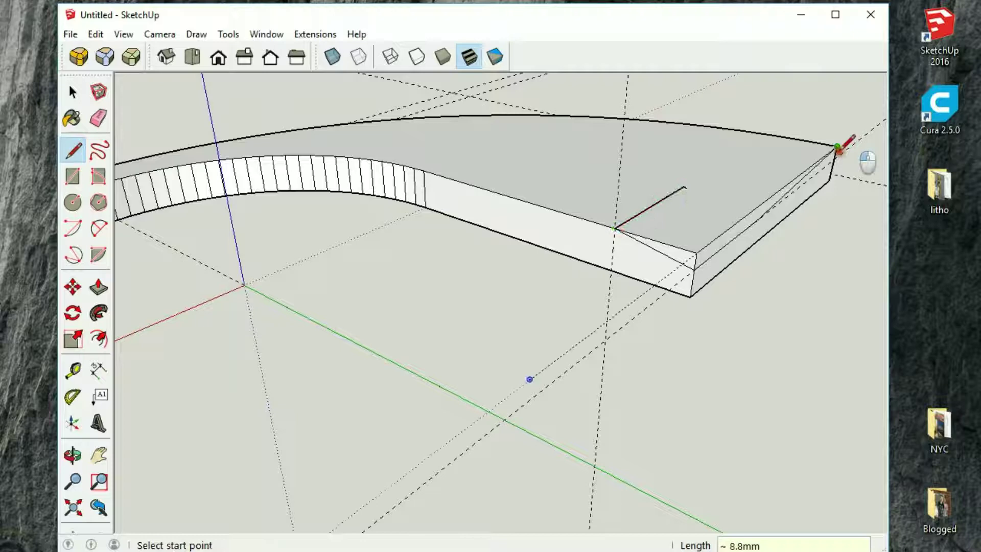
{"action": "left_click", "coordinate": [836, 147]}
Step: Erase the leftover edges on the second end and view the whole chamfered C-shaped base
{"action": "key", "text": "e"}
{"action": "middle_click_drag", "start_coordinate": [747, 213], "coordinate": [650, 204]}
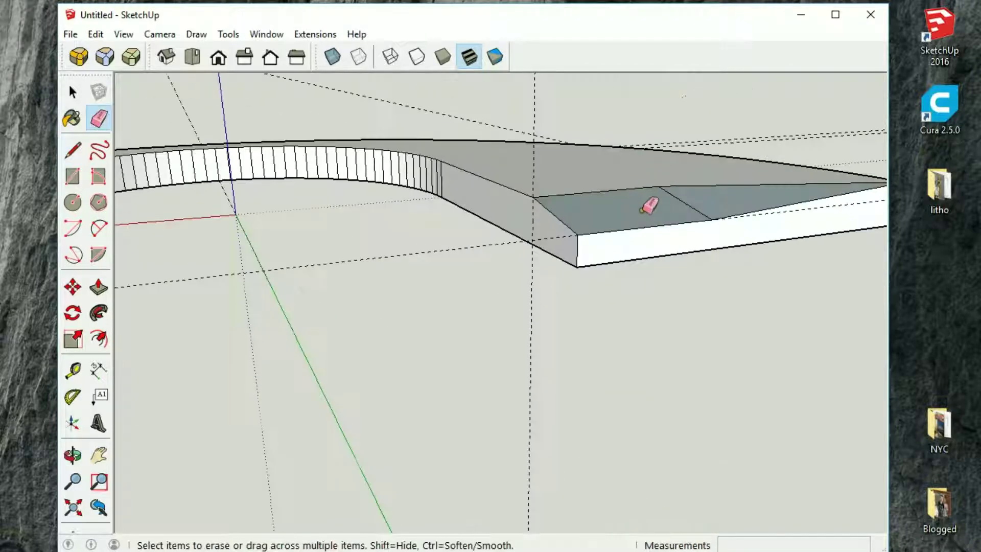
{"action": "key", "text": "space"}
{"action": "right_click", "coordinate": [713, 202]}
{"action": "key", "text": "Escape"}
{"action": "scroll", "coordinate": [711, 350], "scroll_direction": "down", "scroll_amount": 5}
{"action": "middle_click_drag", "start_coordinate": [712, 350], "coordinate": [485, 313]}
{"action": "key", "text": "e"}
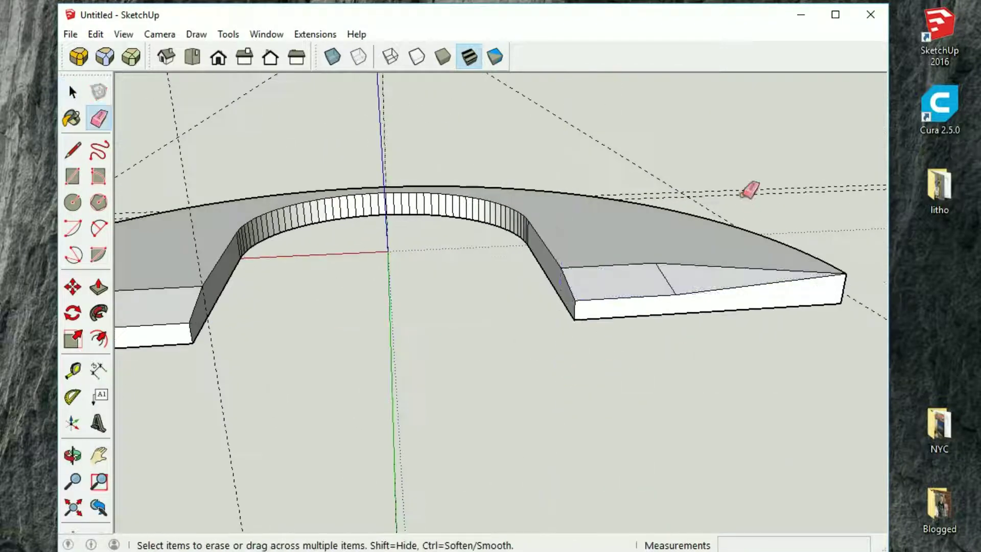
{"action": "scroll", "coordinate": [638, 250], "scroll_direction": "down", "scroll_amount": 3}
{"action": "mouse_move", "coordinate": [343, 201]}
{"action": "middle_mouse_down"}
{"action": "mouse_move", "coordinate": [768, 354]}
{"action": "mouse_move", "coordinate": [882, 320]}
{"action": "middle_mouse_up"}
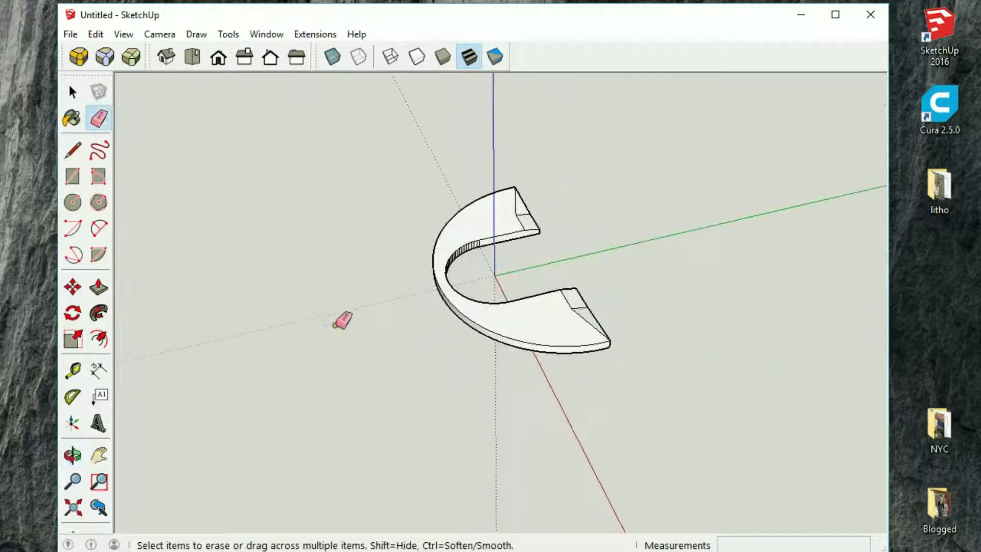
{"action": "mouse_move", "coordinate": [340, 320]}
{"action": "middle_mouse_down"}
{"action": "mouse_move", "coordinate": [479, 352]}
{"action": "mouse_move", "coordinate": [593, 344]}
{"action": "mouse_move", "coordinate": [429, 363]}
{"action": "mouse_move", "coordinate": [325, 306]}
{"action": "middle_mouse_up"}
Step: Select the whole C-shaped base and export it as STL named base.stl
{"action": "key", "text": "space"}
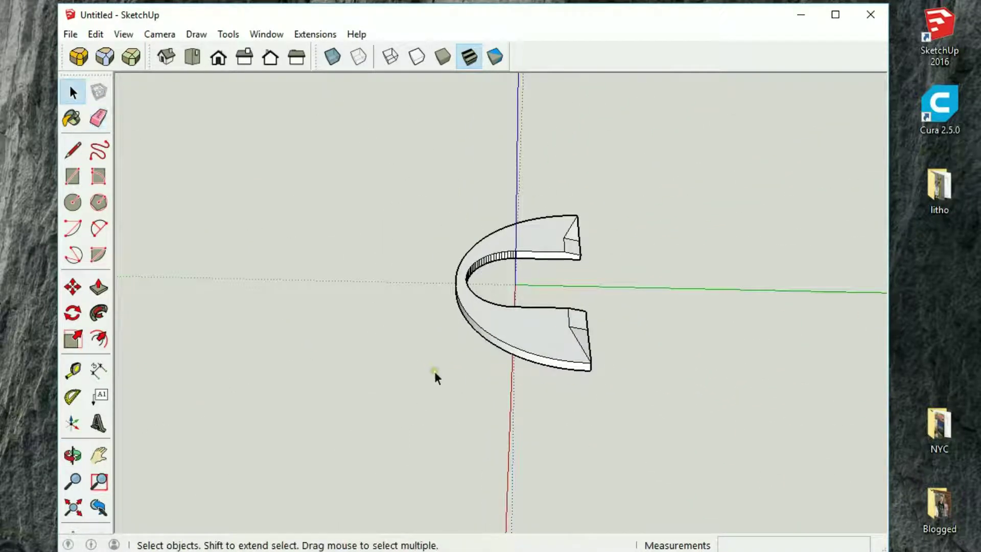
{"action": "middle_click_drag", "start_coordinate": [435, 377], "coordinate": [612, 374]}
{"action": "left_click_drag", "start_coordinate": [401, 164], "coordinate": [689, 407]}
{"action": "left_click", "coordinate": [69, 33]}
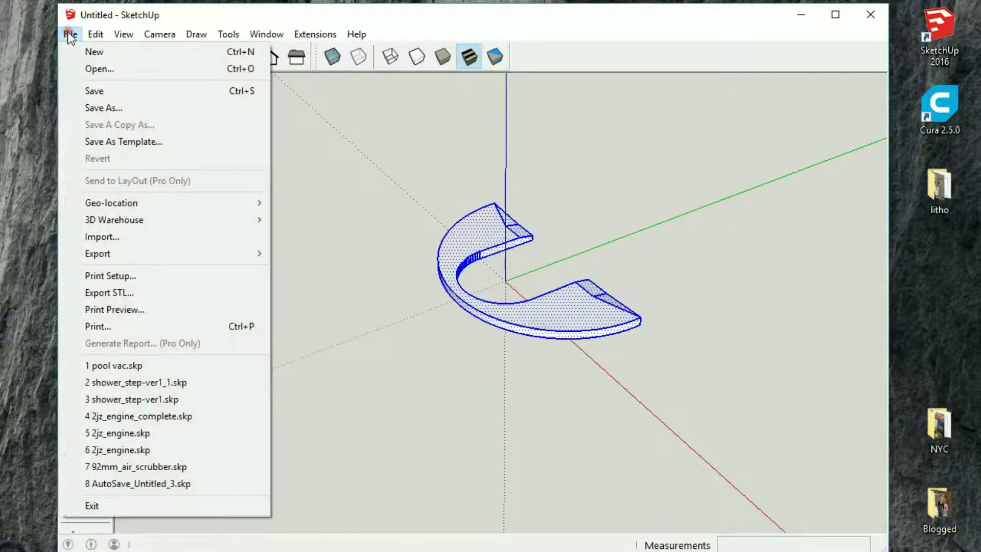
{"action": "left_click", "coordinate": [121, 293]}
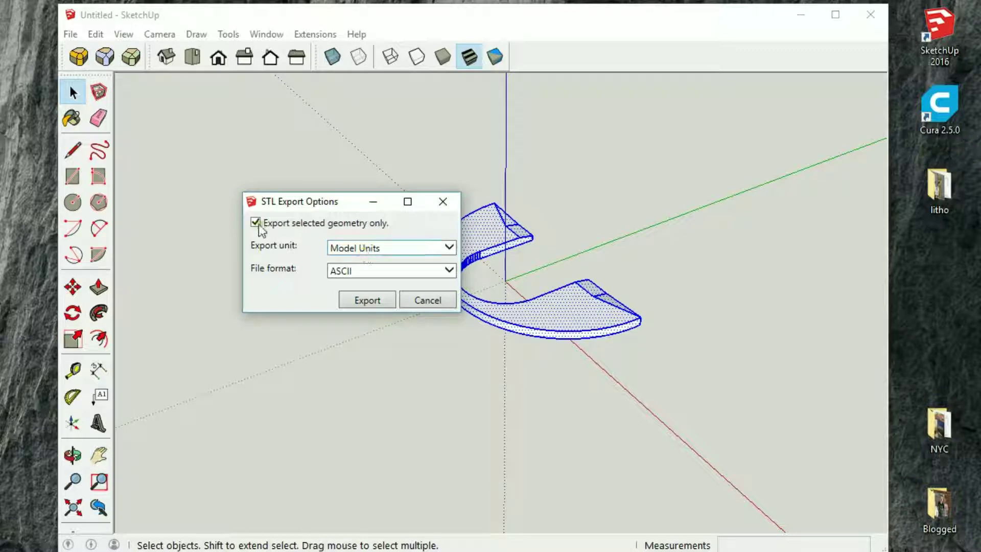
{"action": "left_click", "coordinate": [377, 301]}
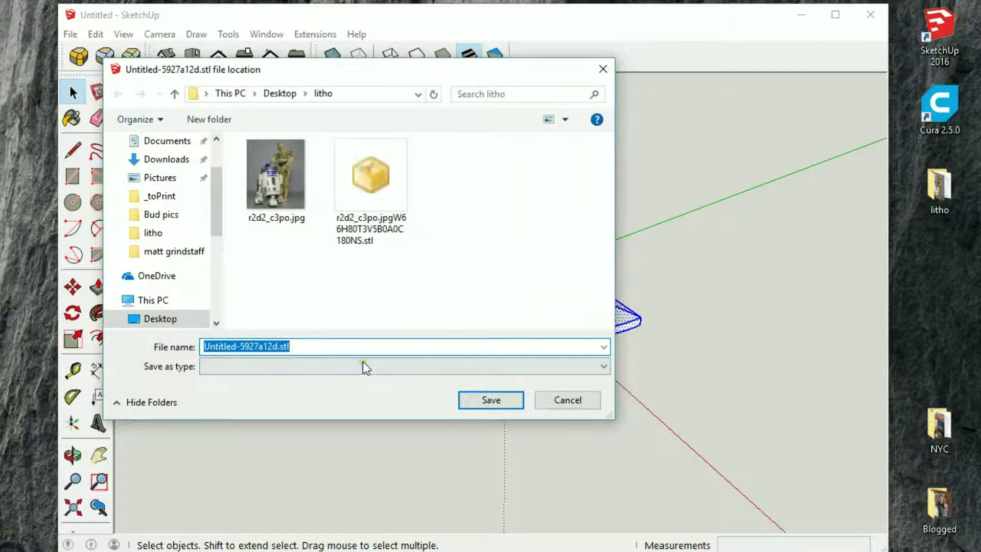
{"action": "type", "text": "bas"}
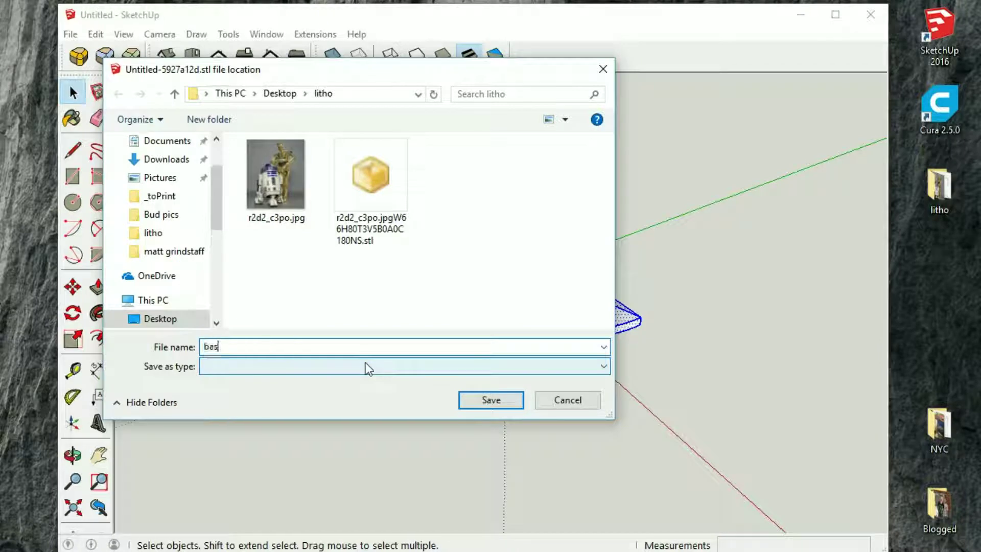
{"action": "type", "text": "e.stl"}
{"action": "key", "text": "Return"}
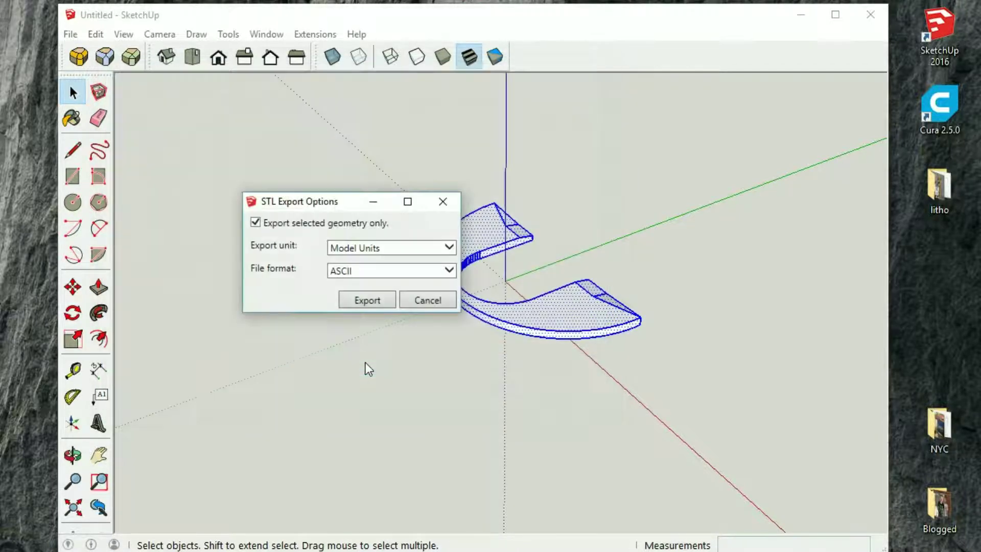
{"action": "key", "text": "Return"}
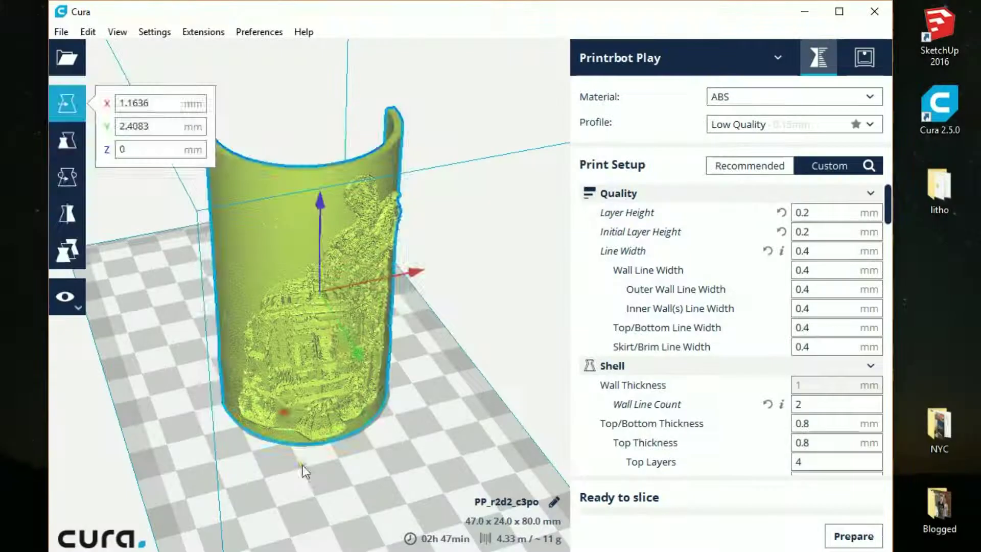
{"action": "left_click", "coordinate": [315, 493]}
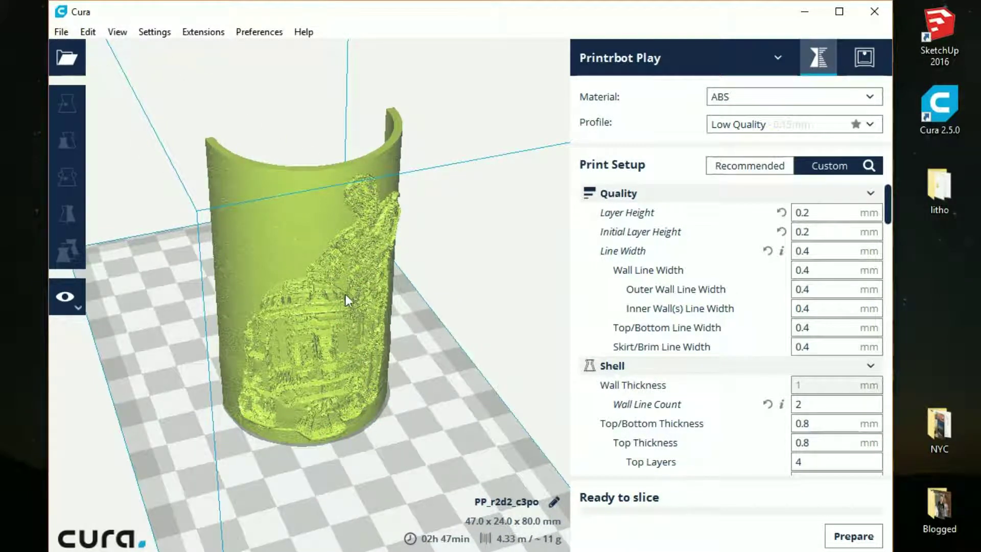
Step: Load base.stl onto the Cura build plate alongside the lithophane
{"action": "left_click", "coordinate": [73, 58]}
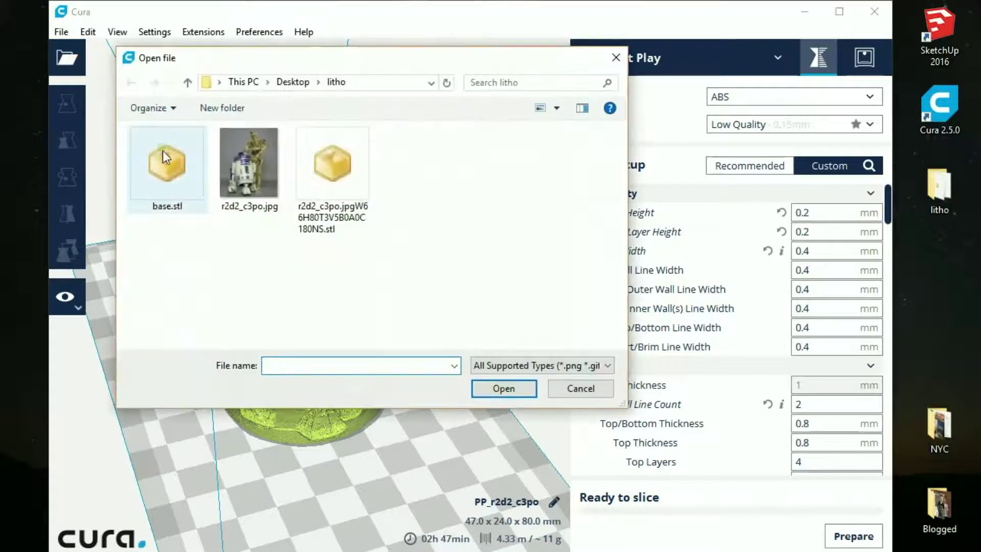
{"action": "left_click", "coordinate": [175, 170]}
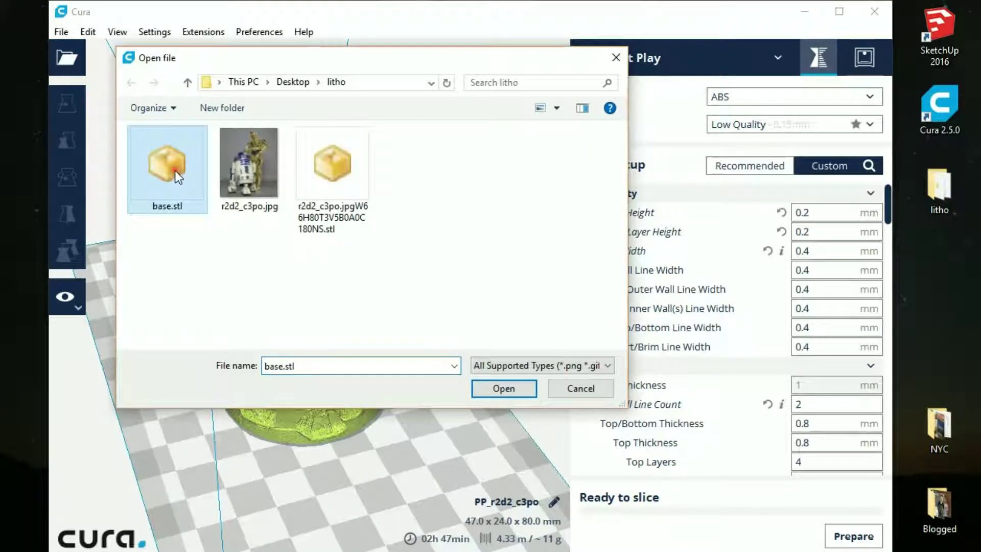
{"action": "left_click", "coordinate": [500, 388]}
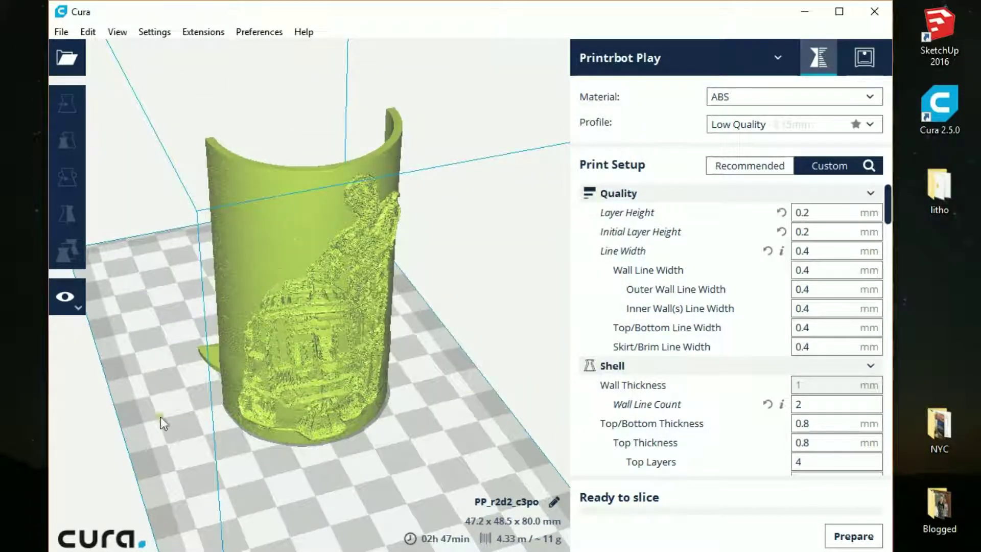
Step: Move the lithophane aside and place the half-ring base at the front left
{"action": "right_click_drag", "start_coordinate": [157, 402], "coordinate": [271, 442]}
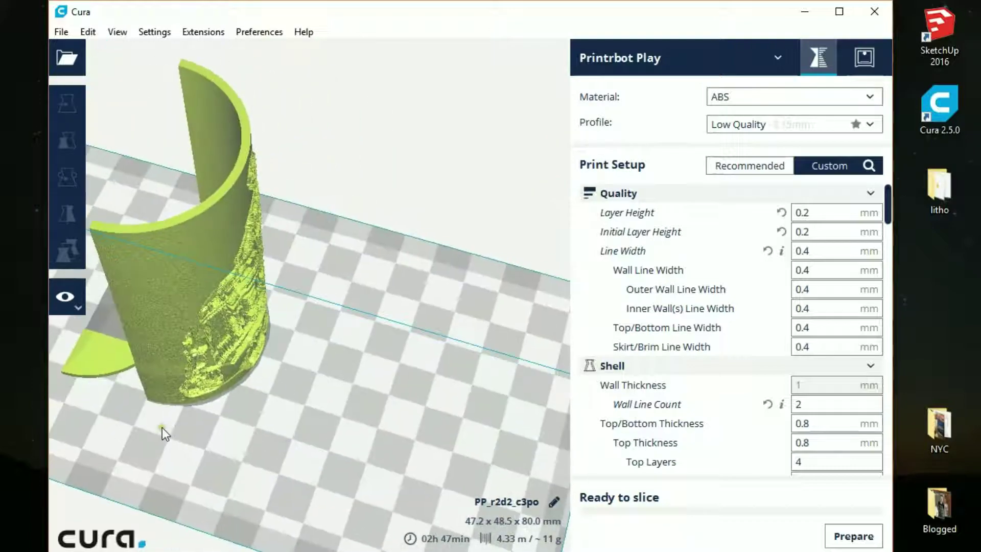
{"action": "right_click_drag", "start_coordinate": [161, 427], "coordinate": [240, 450]}
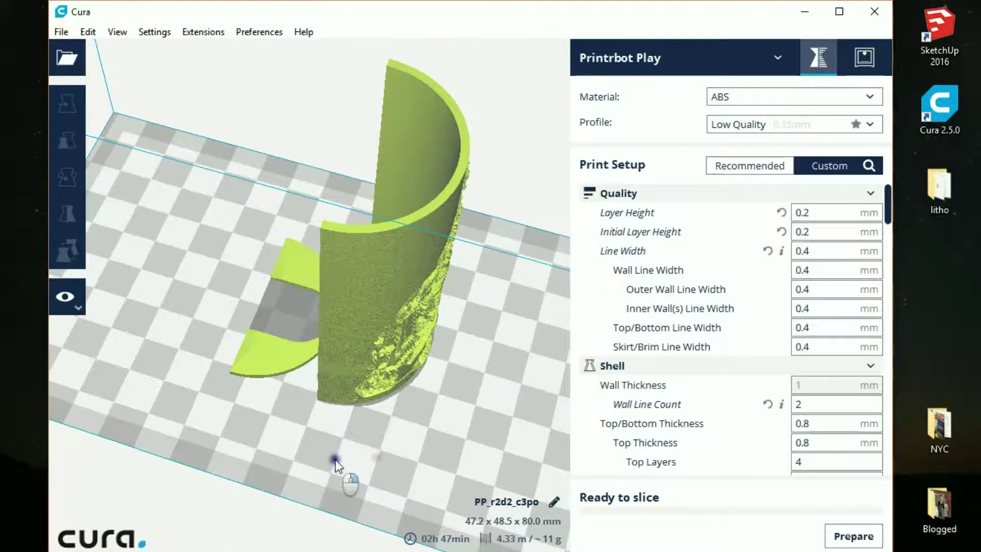
{"action": "right_click_drag", "start_coordinate": [335, 459], "coordinate": [458, 458]}
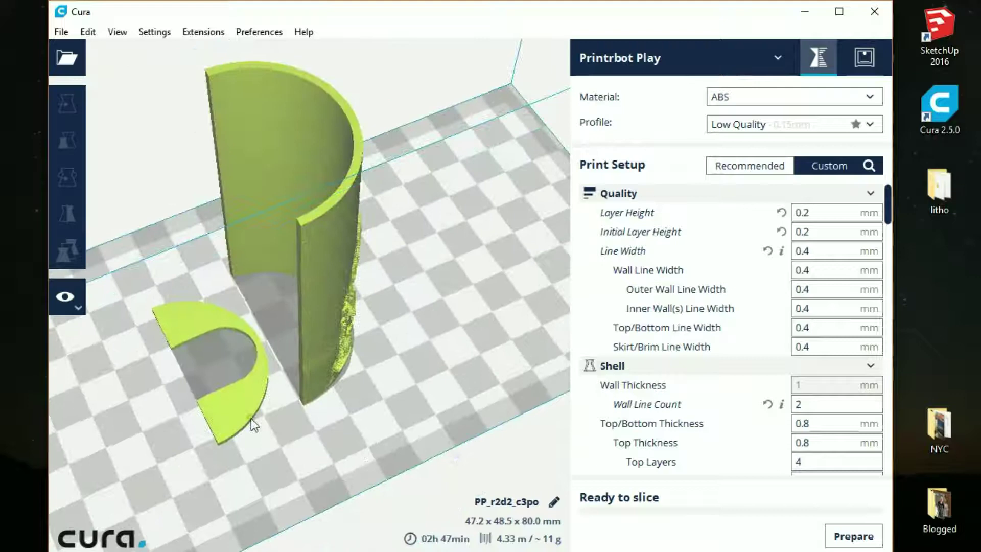
{"action": "left_click_drag", "start_coordinate": [344, 293], "coordinate": [265, 338]}
{"action": "left_click_drag", "start_coordinate": [333, 323], "coordinate": [243, 379]}
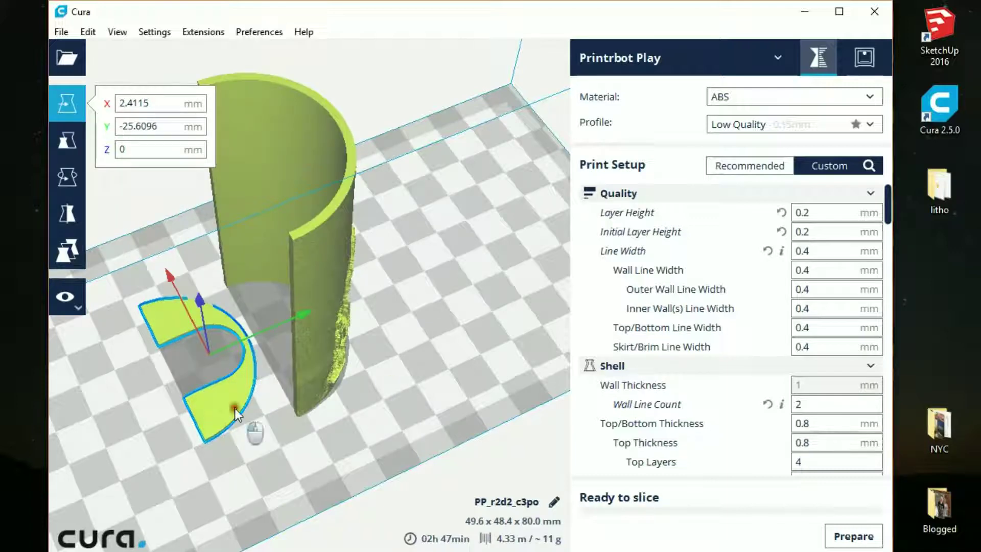
{"action": "left_click", "coordinate": [265, 33]}
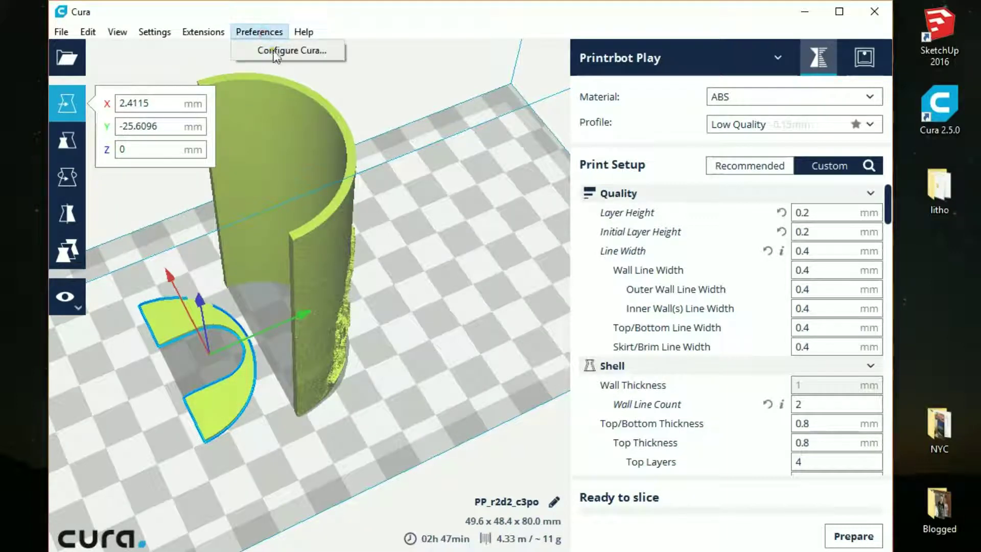
{"action": "left_click", "coordinate": [274, 52]}
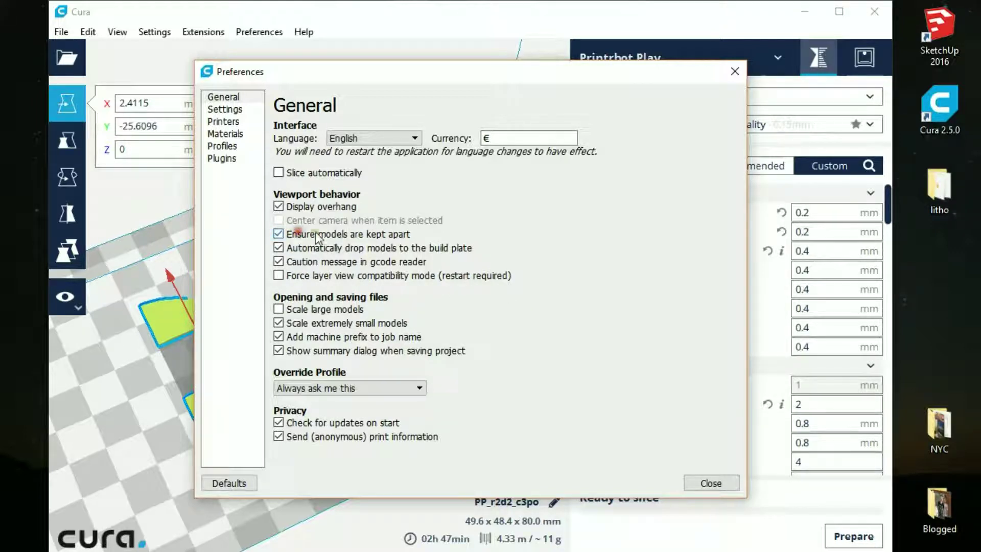
{"action": "left_click", "coordinate": [711, 483]}
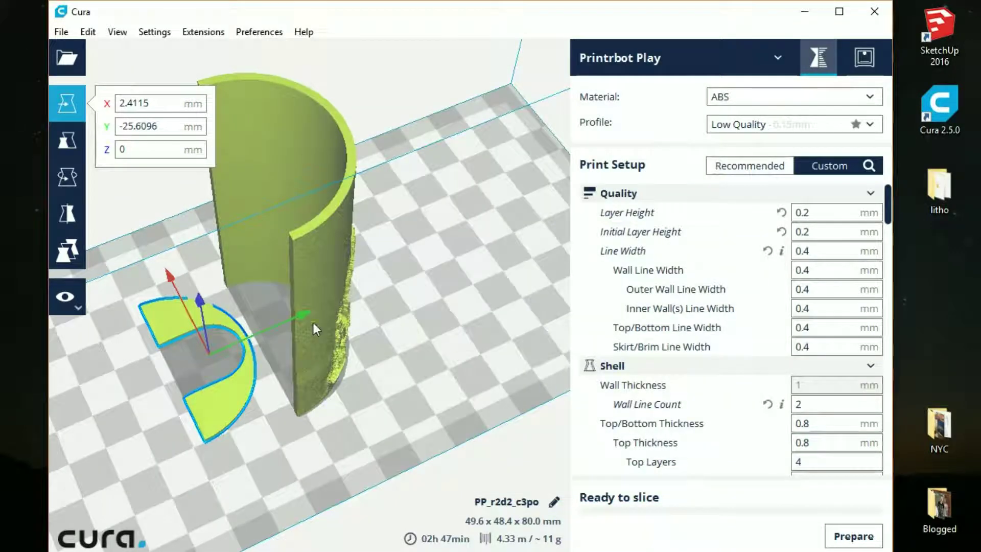
Step: Slide the lithophane onto the base and view it from an upright front angle
{"action": "left_click_drag", "start_coordinate": [338, 295], "coordinate": [252, 318]}
{"action": "mouse_move", "coordinate": [320, 396]}
{"action": "right_mouse_down"}
{"action": "mouse_move", "coordinate": [366, 390]}
{"action": "mouse_move", "coordinate": [326, 414]}
{"action": "right_mouse_up"}
{"action": "right_click_drag", "start_coordinate": [316, 456], "coordinate": [521, 394]}
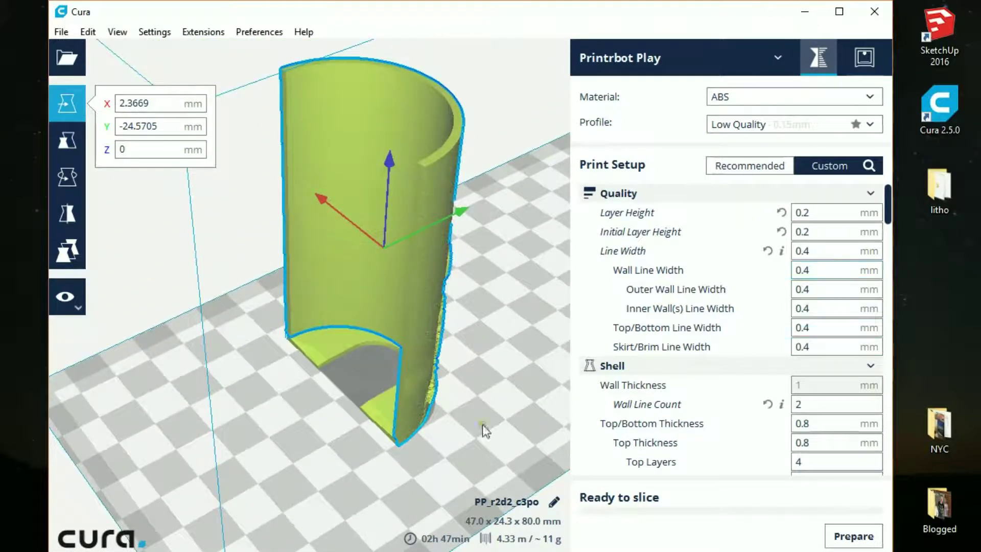
{"action": "right_click_drag", "start_coordinate": [380, 452], "coordinate": [375, 370]}
{"action": "scroll", "coordinate": [375, 370], "scroll_direction": "down", "scroll_amount": 5}
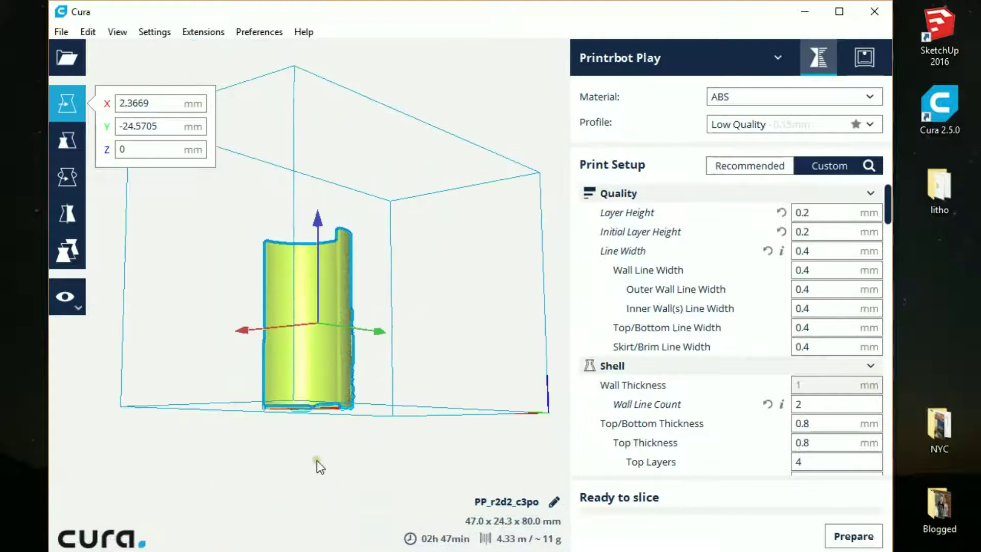
{"action": "scroll", "coordinate": [316, 457], "scroll_direction": "up", "scroll_amount": 2}
{"action": "scroll", "coordinate": [350, 276], "scroll_direction": "up", "scroll_amount": 2}
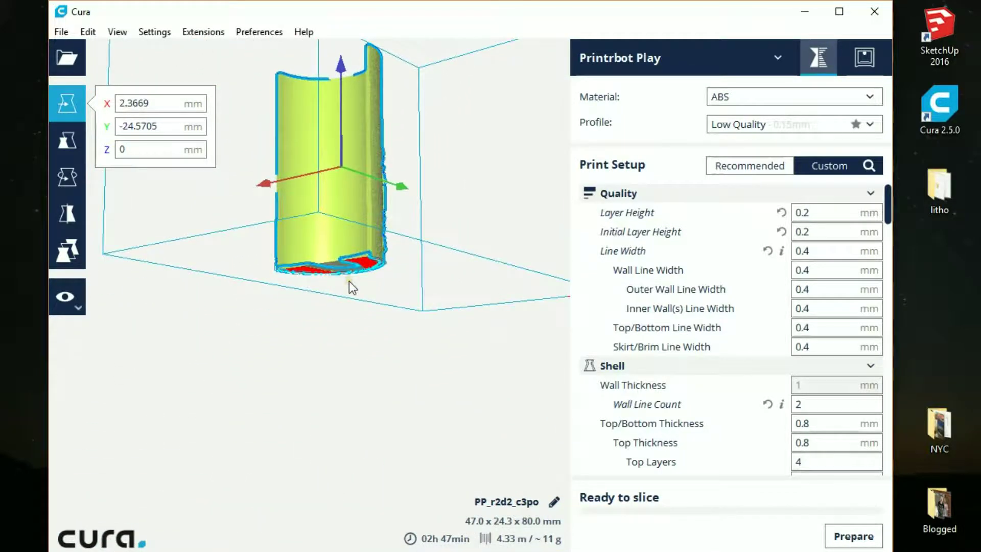
{"action": "scroll", "coordinate": [348, 281], "scroll_direction": "up", "scroll_amount": 4}
Step: Move the base along Y to X 0, Y -0.7914 under the lithophane and check the fit
{"action": "right_click_drag", "start_coordinate": [350, 295], "coordinate": [414, 220]}
{"action": "left_click_drag", "start_coordinate": [442, 373], "coordinate": [440, 370]}
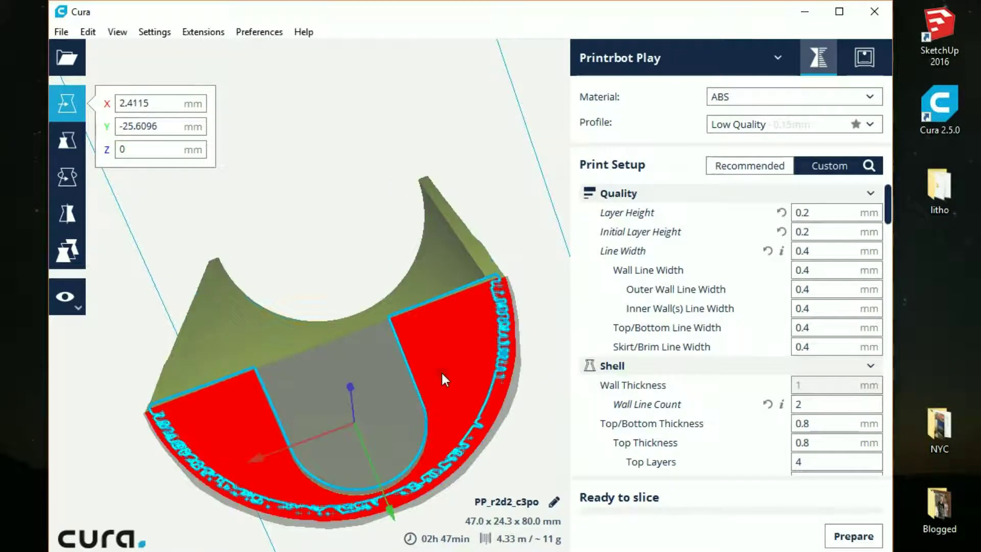
{"action": "mouse_move", "coordinate": [372, 468]}
{"action": "left_mouse_down"}
{"action": "mouse_move", "coordinate": [381, 477]}
{"action": "mouse_move", "coordinate": [369, 458]}
{"action": "mouse_move", "coordinate": [379, 471]}
{"action": "mouse_move", "coordinate": [385, 465]}
{"action": "left_mouse_up"}
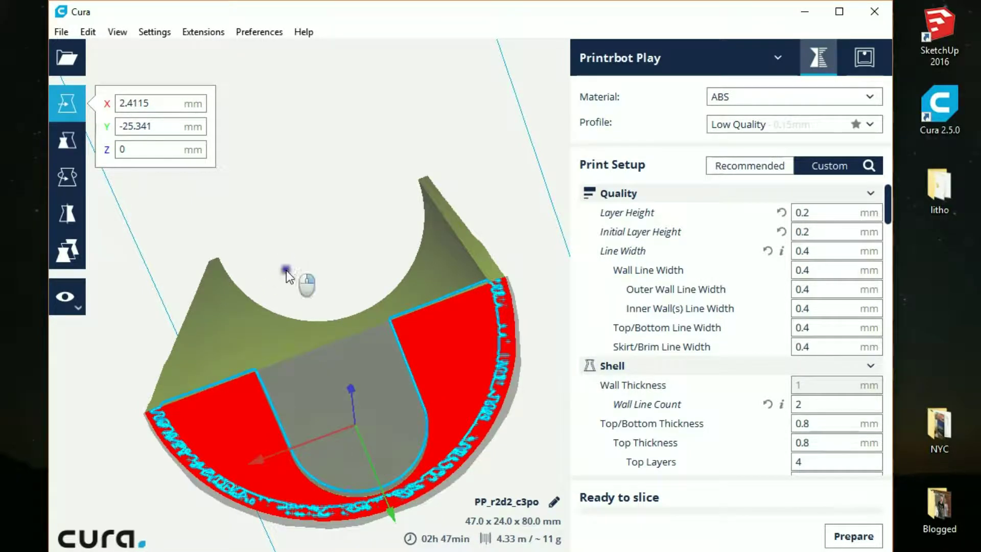
{"action": "right_click_drag", "start_coordinate": [286, 271], "coordinate": [299, 364]}
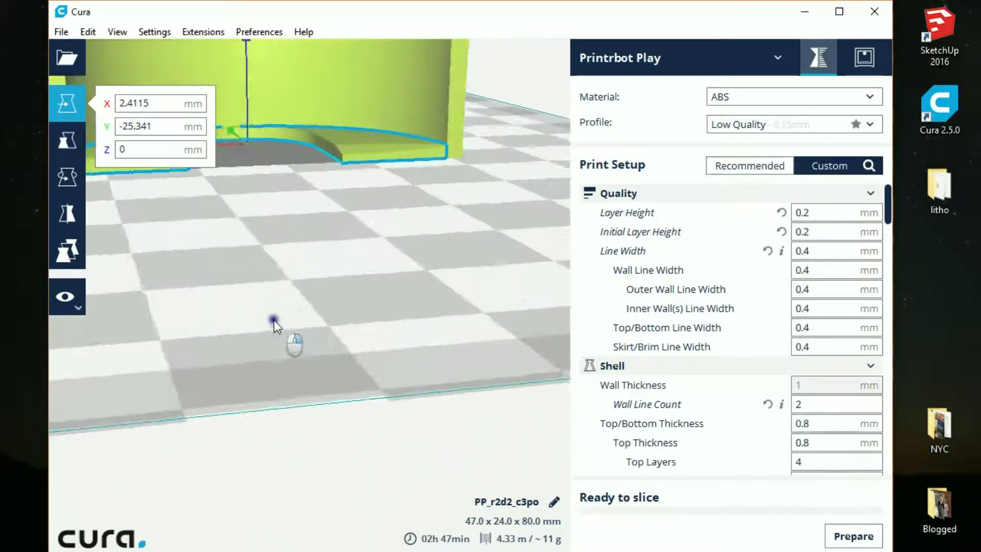
{"action": "right_click_drag", "start_coordinate": [273, 320], "coordinate": [651, 333]}
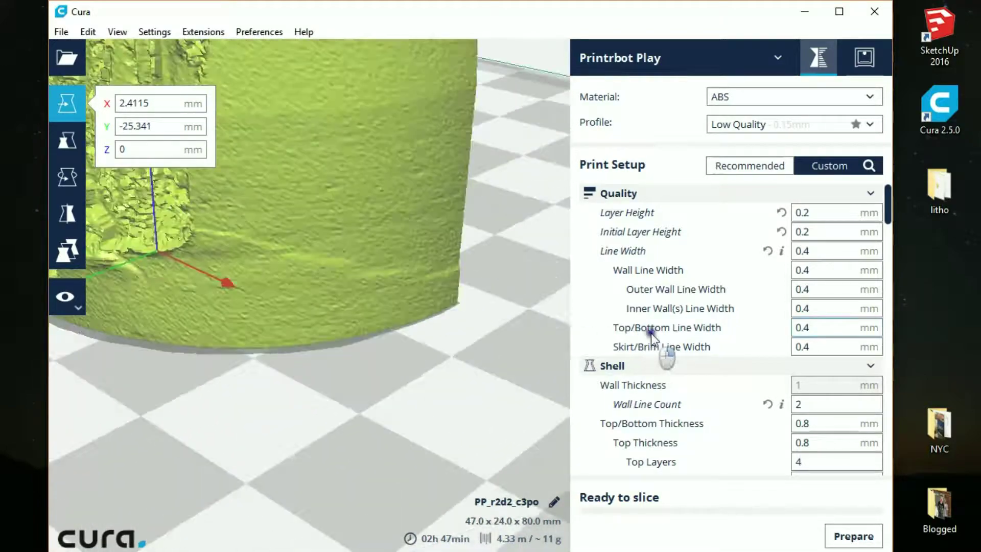
{"action": "scroll", "coordinate": [296, 396], "scroll_direction": "up", "scroll_amount": 5}
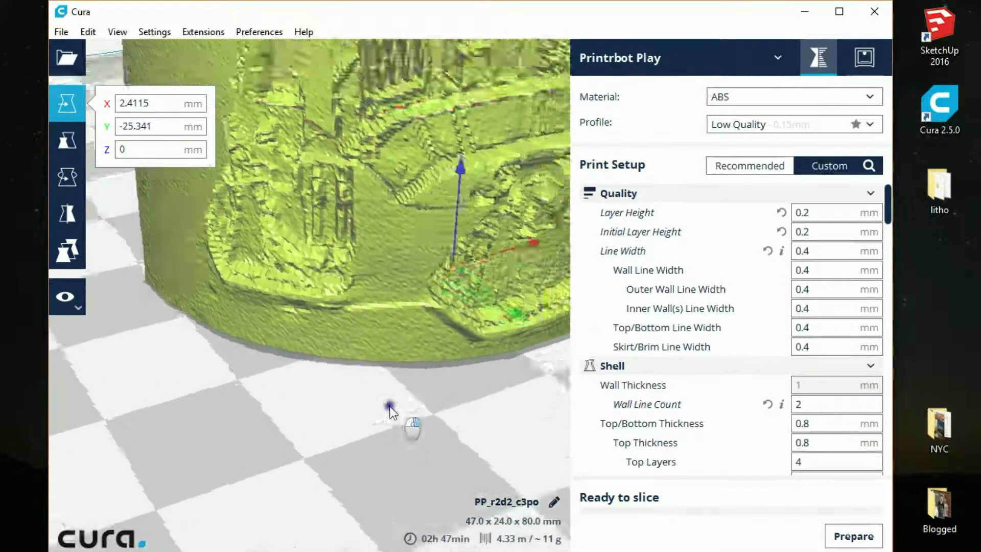
{"action": "right_click_drag", "start_coordinate": [390, 406], "coordinate": [204, 302]}
{"action": "scroll", "coordinate": [258, 267], "scroll_direction": "up", "scroll_amount": 6}
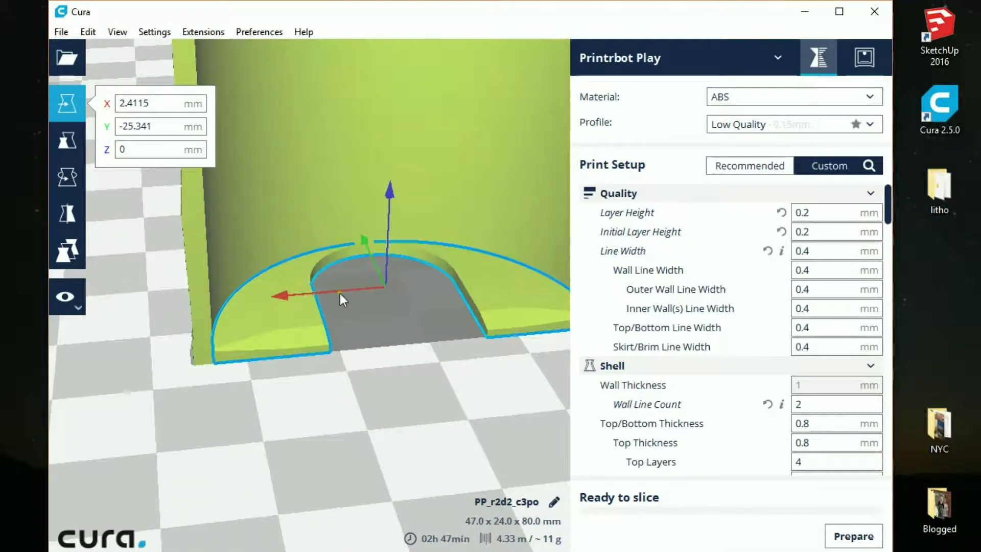
{"action": "scroll", "coordinate": [332, 311], "scroll_direction": "down", "scroll_amount": 8}
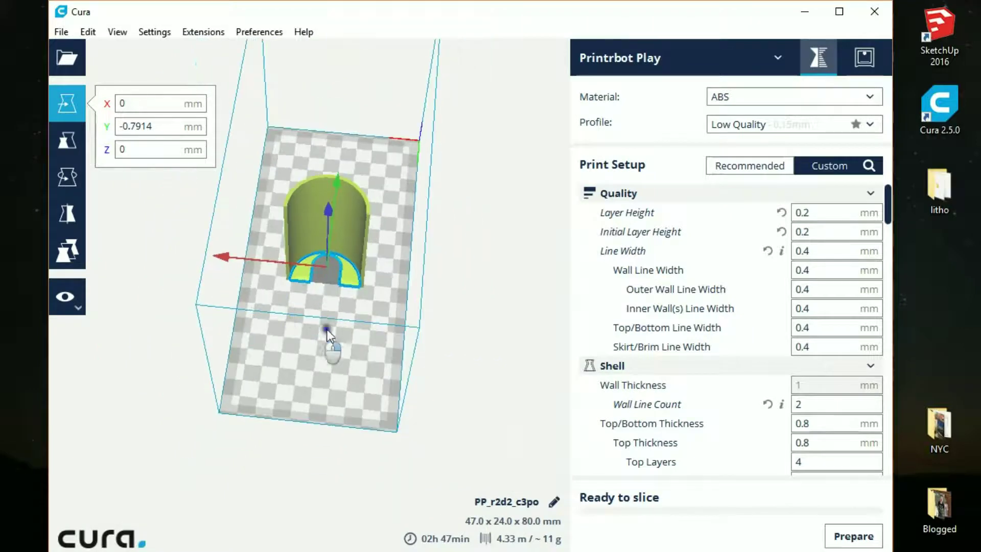
{"action": "right_click_drag", "start_coordinate": [327, 334], "coordinate": [503, 285]}
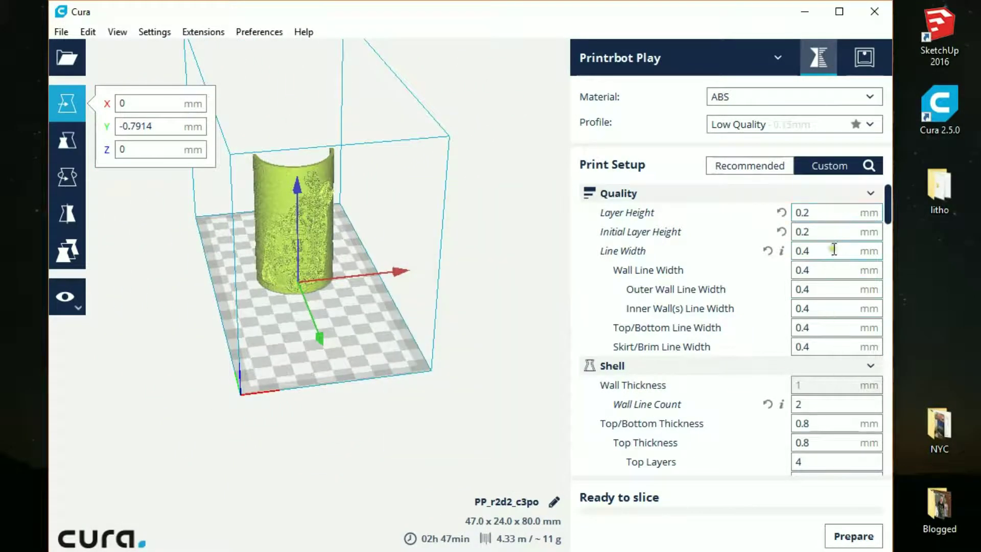
{"action": "mouse_move", "coordinate": [834, 258]}
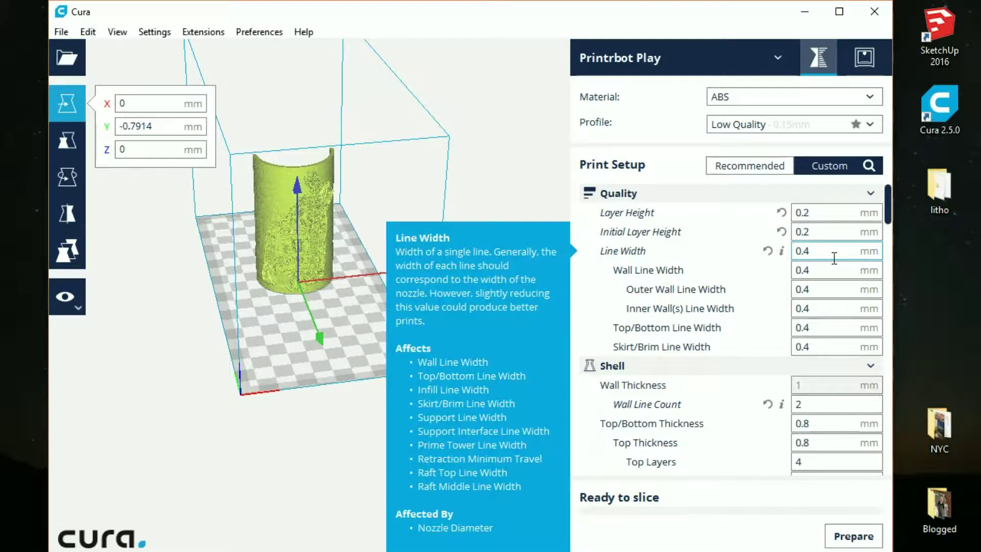